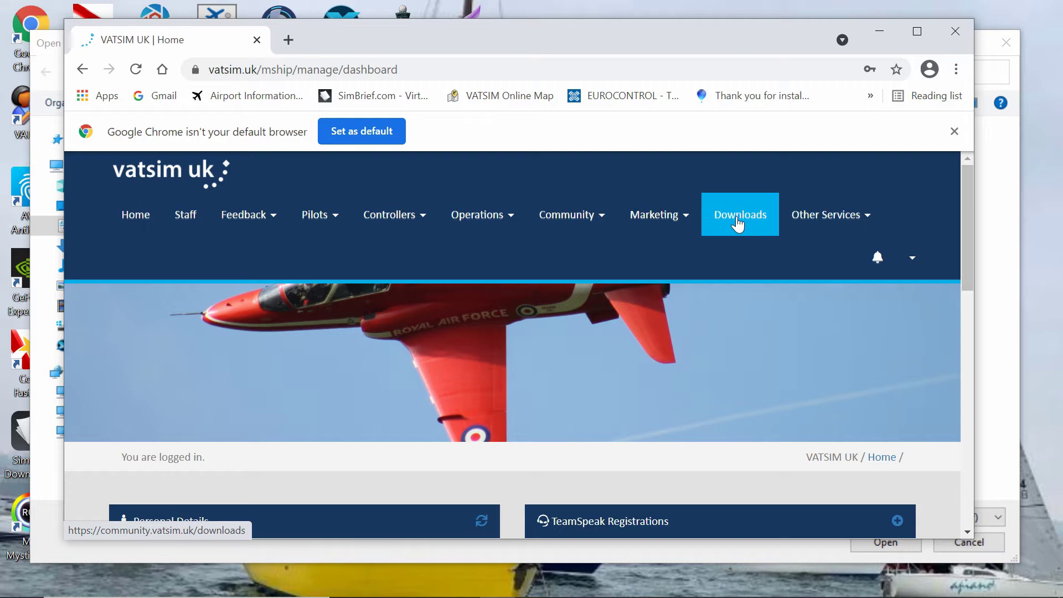
Open the VATSIM UK downloads and browse the Controller Clients & Plugins category for the EuroScope client.
left_click(738, 224)
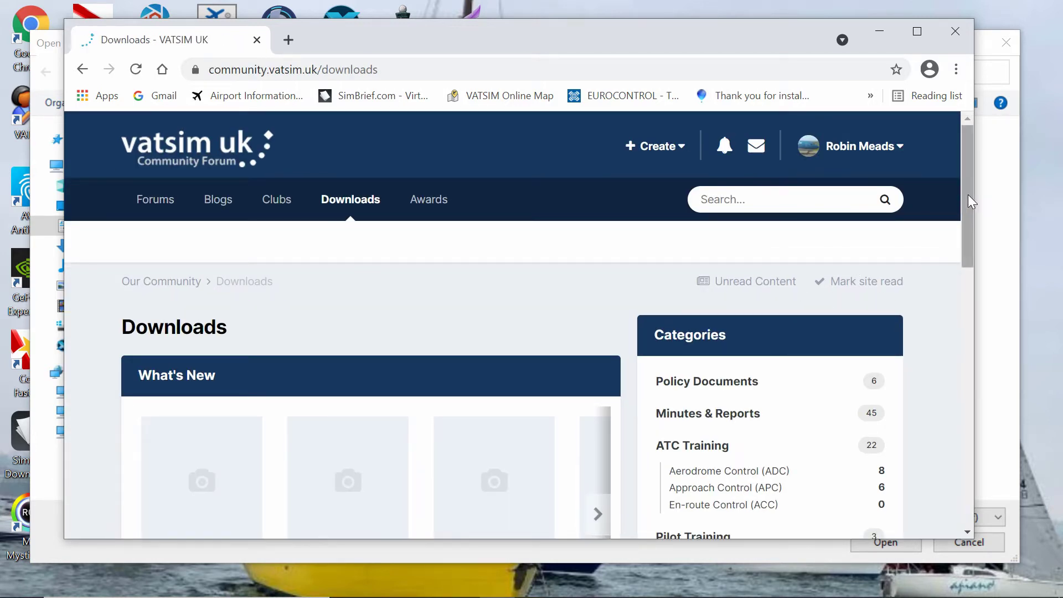
left_click_drag(968, 195, 973, 278)
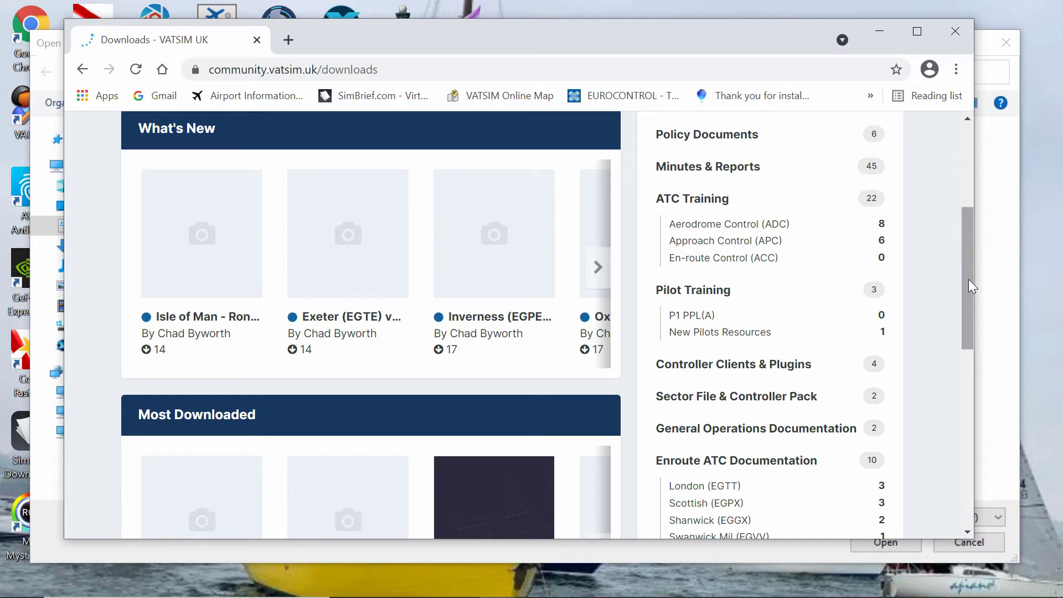
left_click(780, 368)
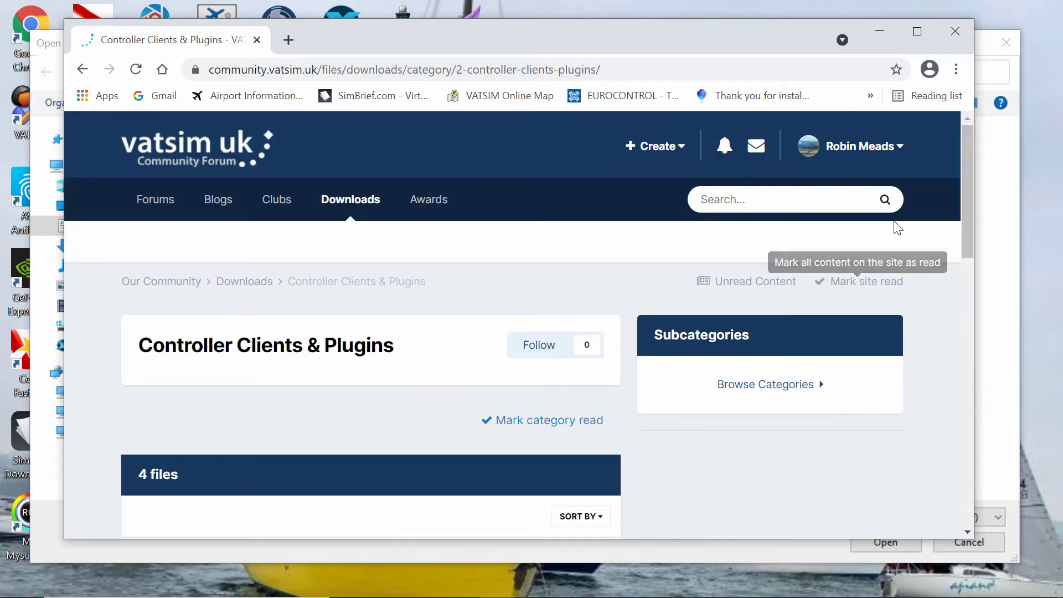
left_click_drag(964, 171, 978, 361)
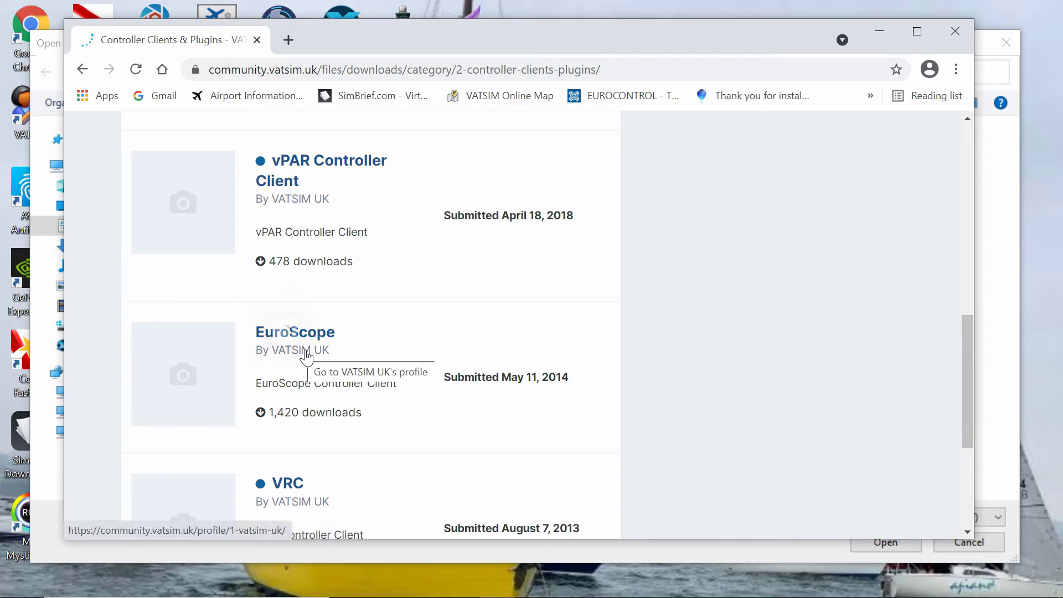
mouse_move(310, 351)
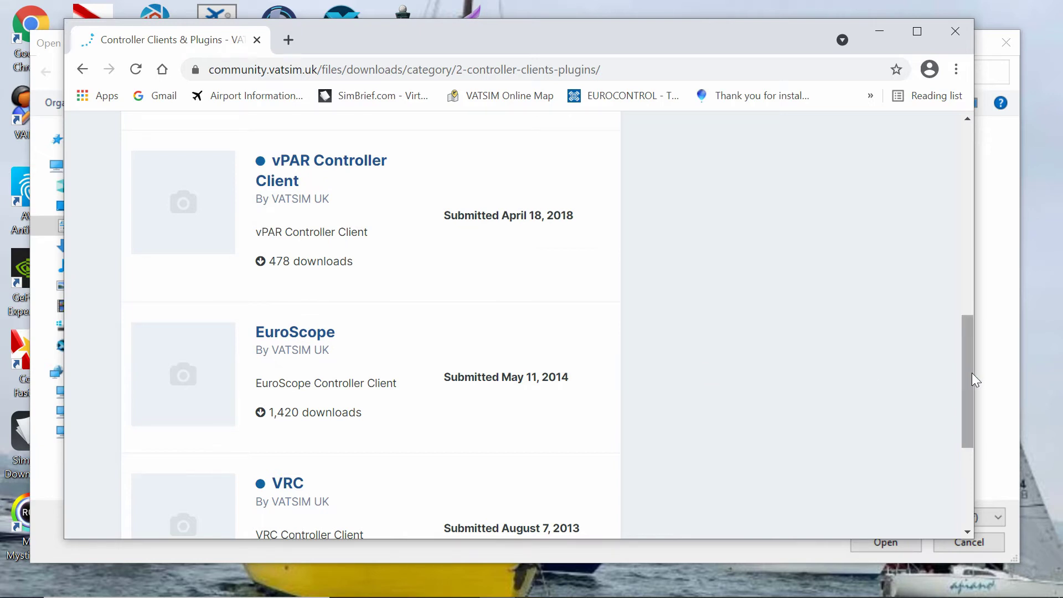
left_click_drag(972, 373, 960, 327)
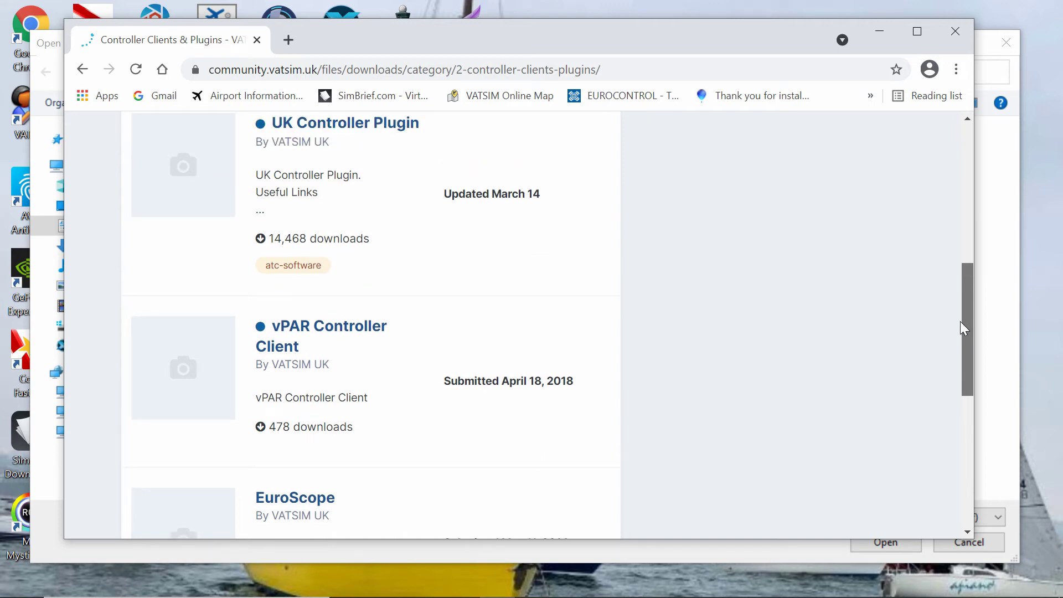
Return to the downloads overview and examine the UK Sector File and UK Controller Pack under Sector File & Controller Pack.
key("alt+Left")
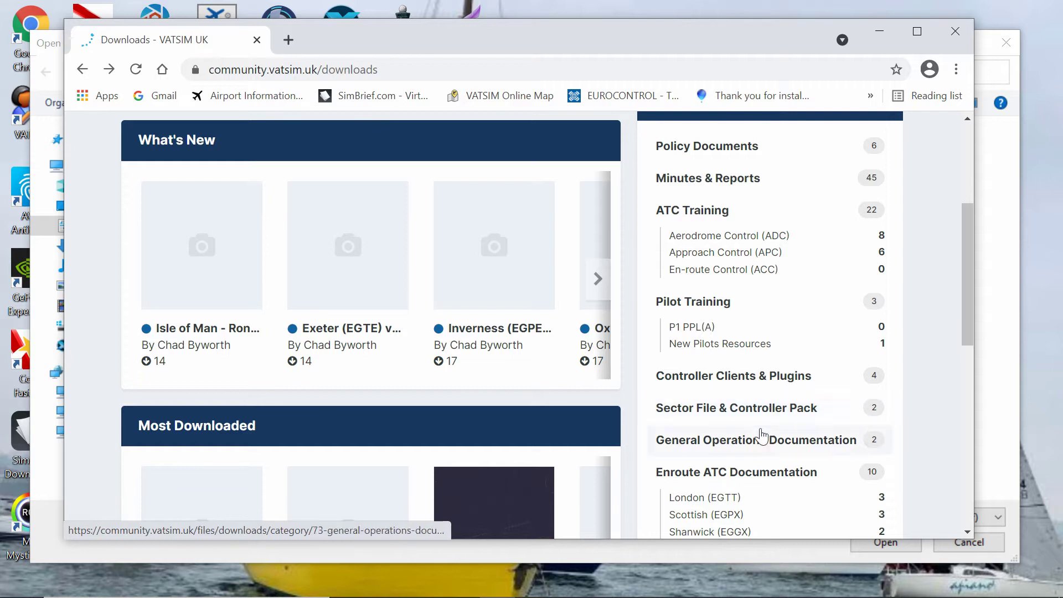
left_click(783, 413)
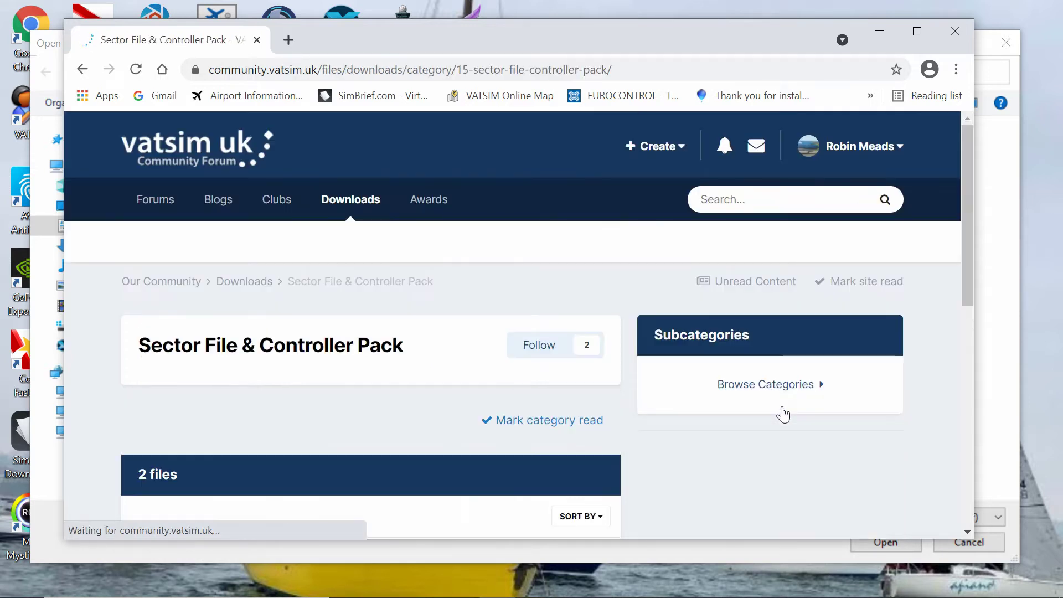
left_click_drag(966, 191, 972, 348)
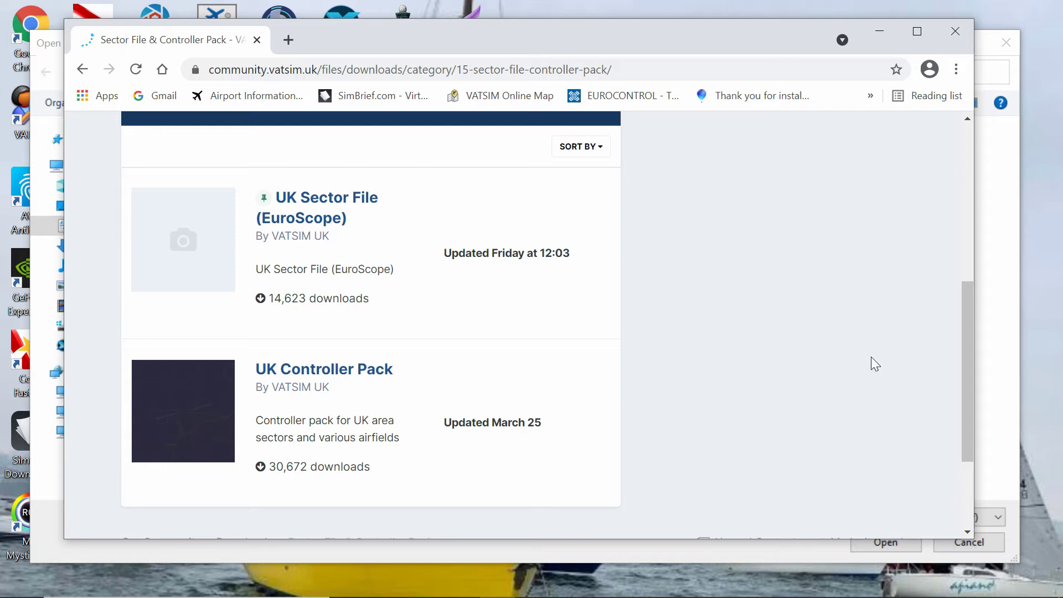
left_click_drag(967, 384, 948, 330)
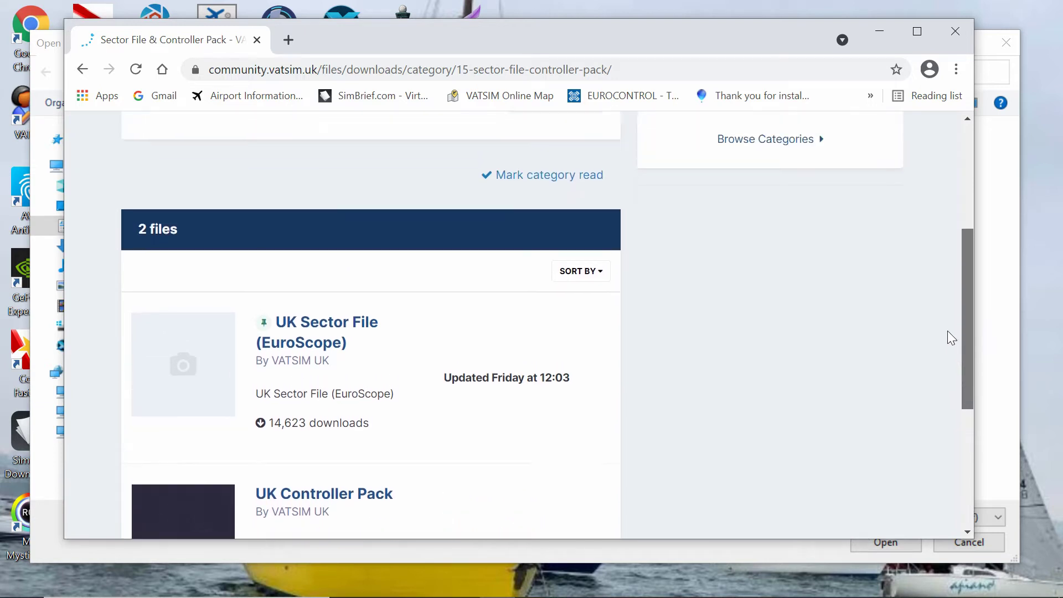
Go back to the Controller Clients & Plugins category and examine the UK Controller Plugin entry.
key("alt+Left")
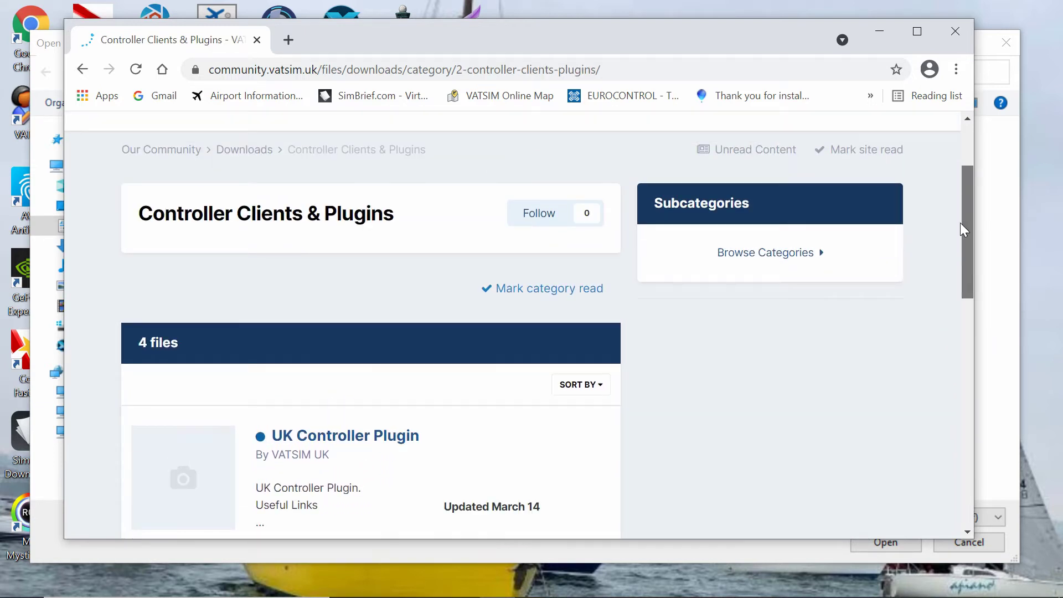
left_click_drag(960, 223, 975, 274)
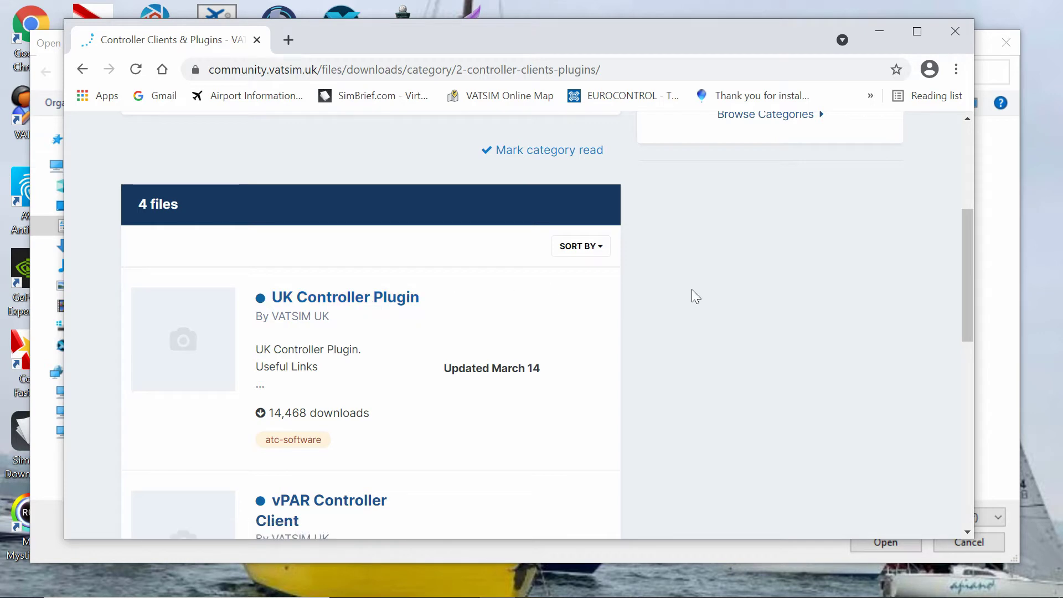
left_click_drag(965, 301, 939, 203)
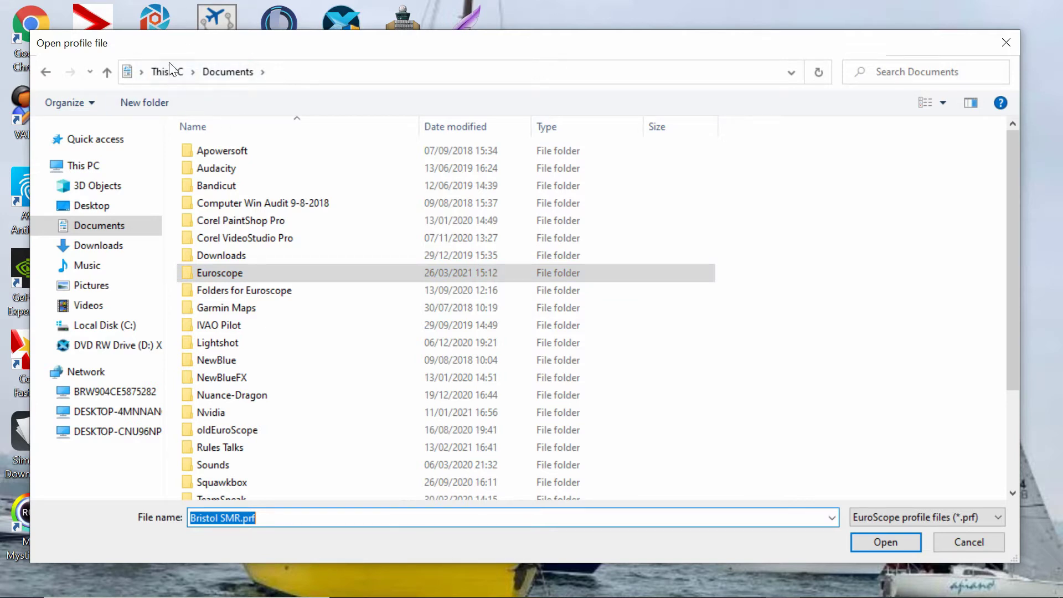
Switch to EuroScope's profile file dialog, open the Euroscope folder in Documents, and review its subfolders.
mouse_move(249, 271)
double_click(267, 274)
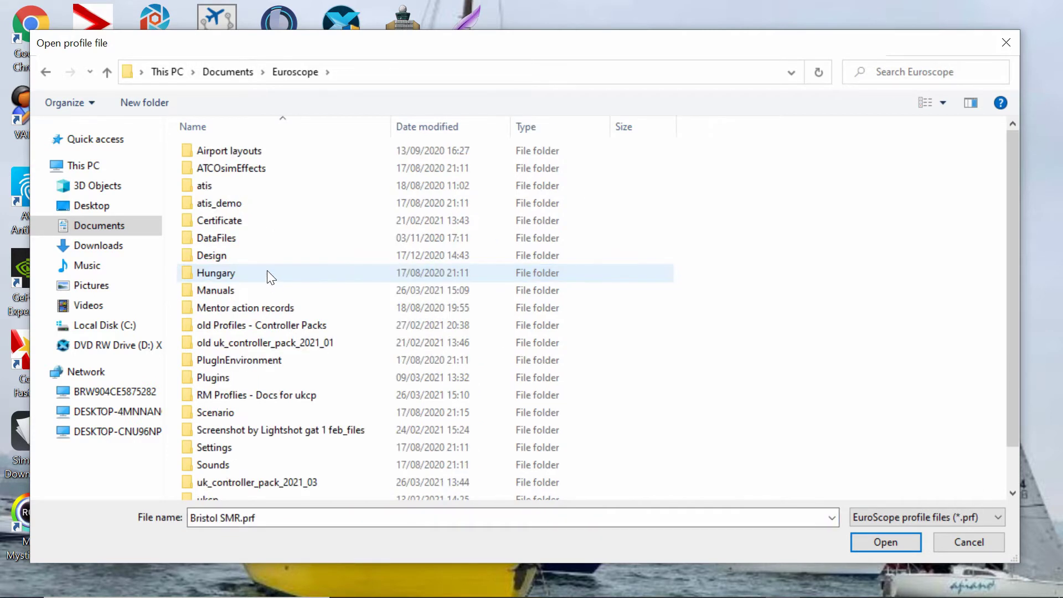
mouse_move(349, 198)
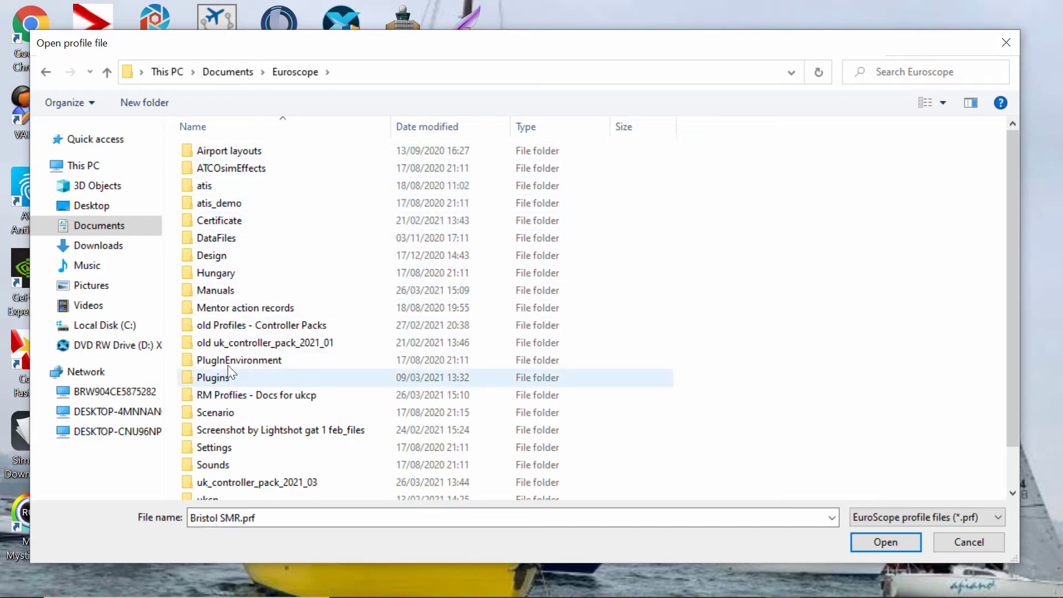
mouse_move(266, 337)
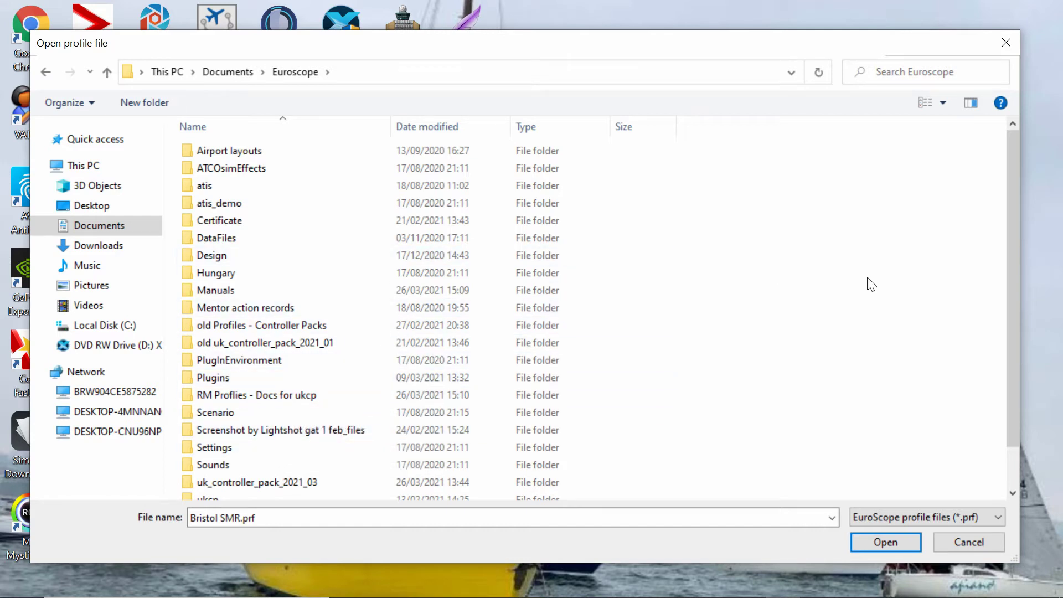
left_click_drag(1011, 257, 1010, 330)
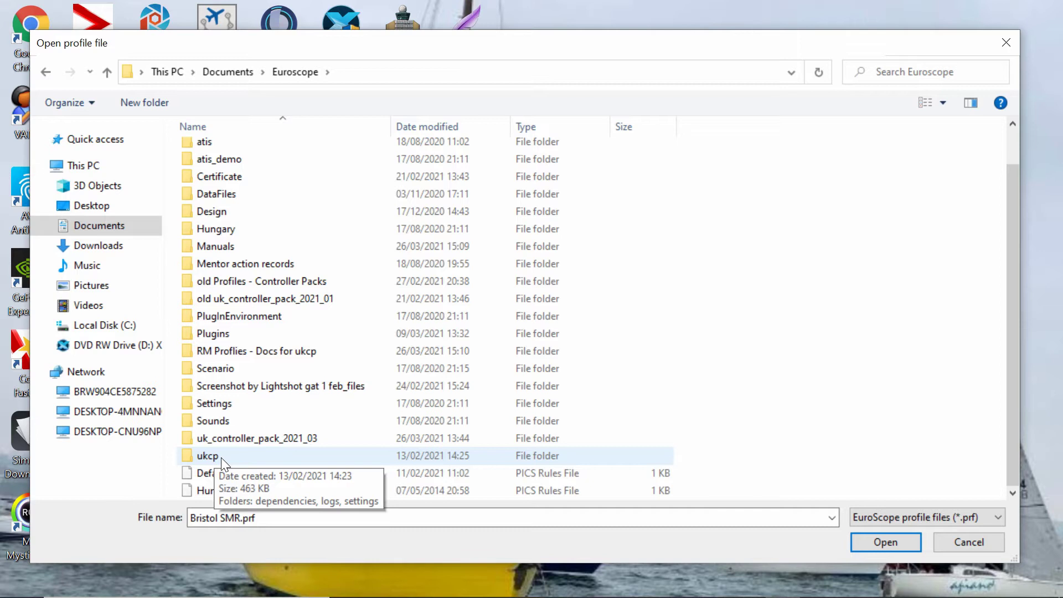
Browse the uk_controller_pack_2021_03 folder through UK and Data to the Sector folder.
double_click(272, 437)
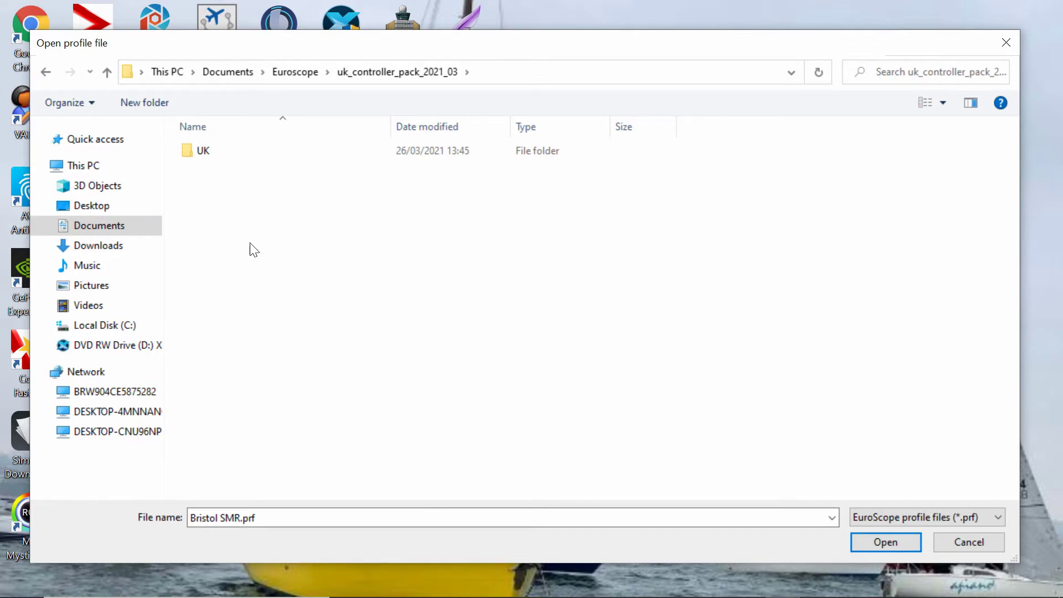
double_click(208, 151)
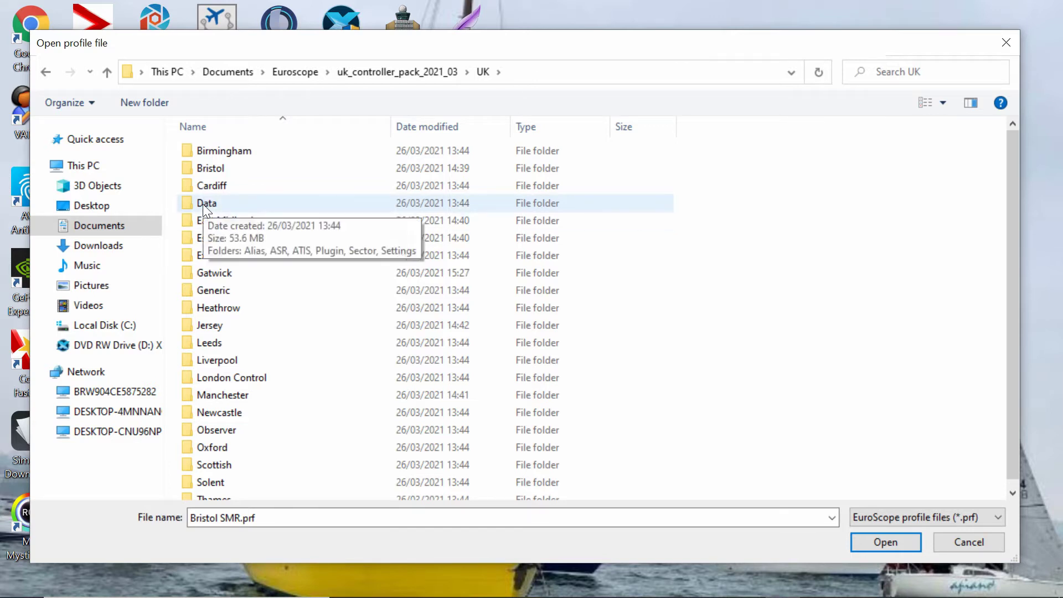
scroll(220, 349, "down", 1)
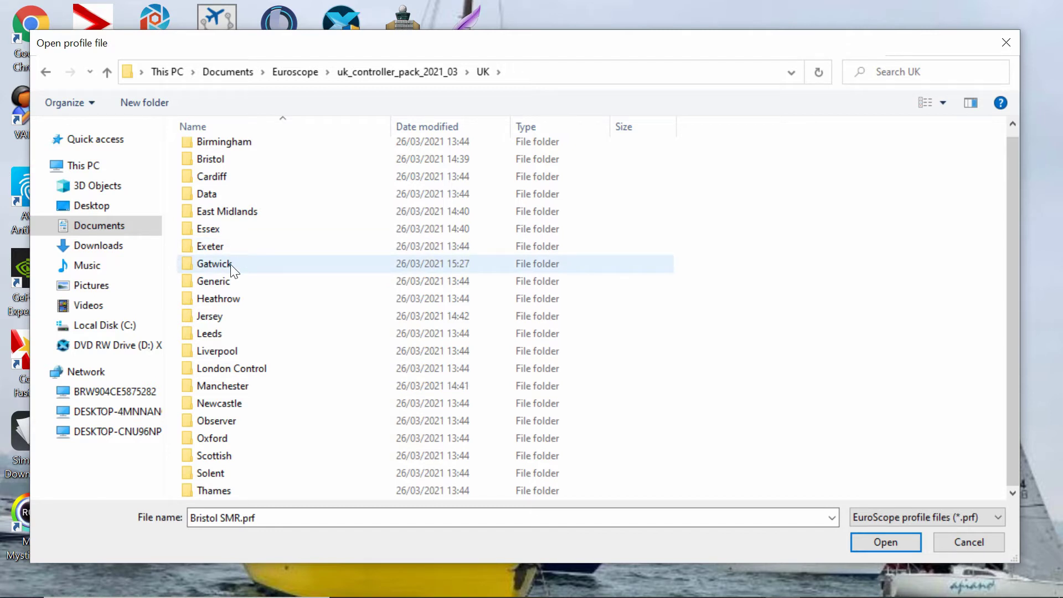
double_click(211, 192)
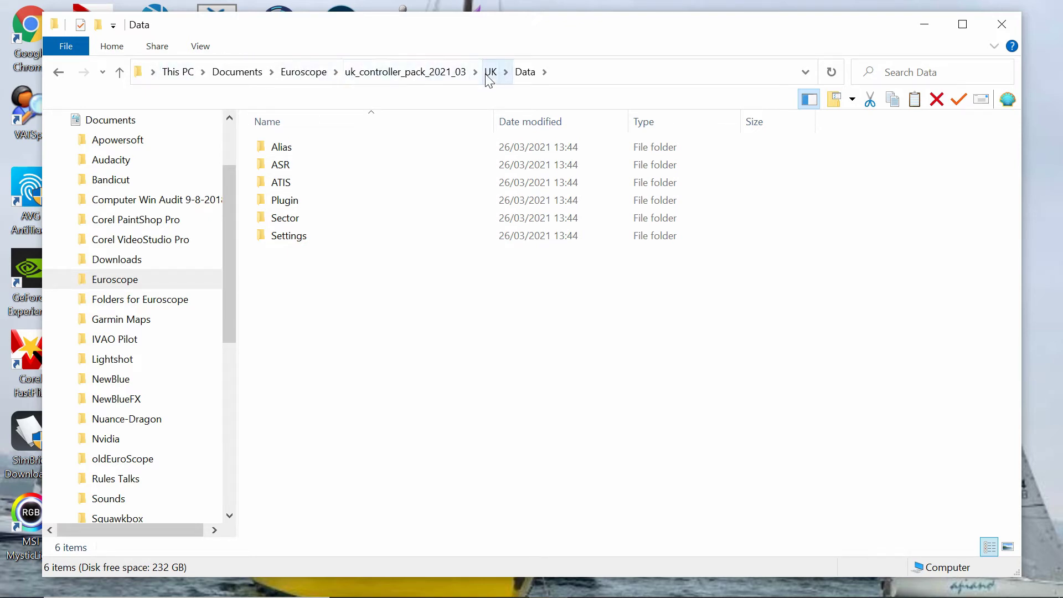
double_click(294, 220)
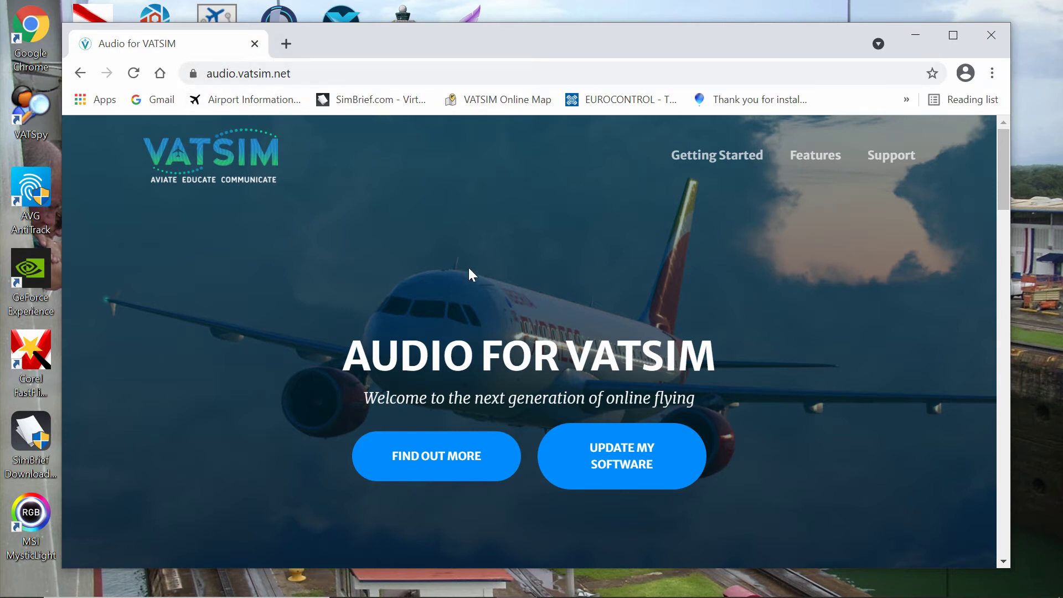
Open the software update page on the Audio for VATSIM website and browse its list of clients.
left_click(631, 467)
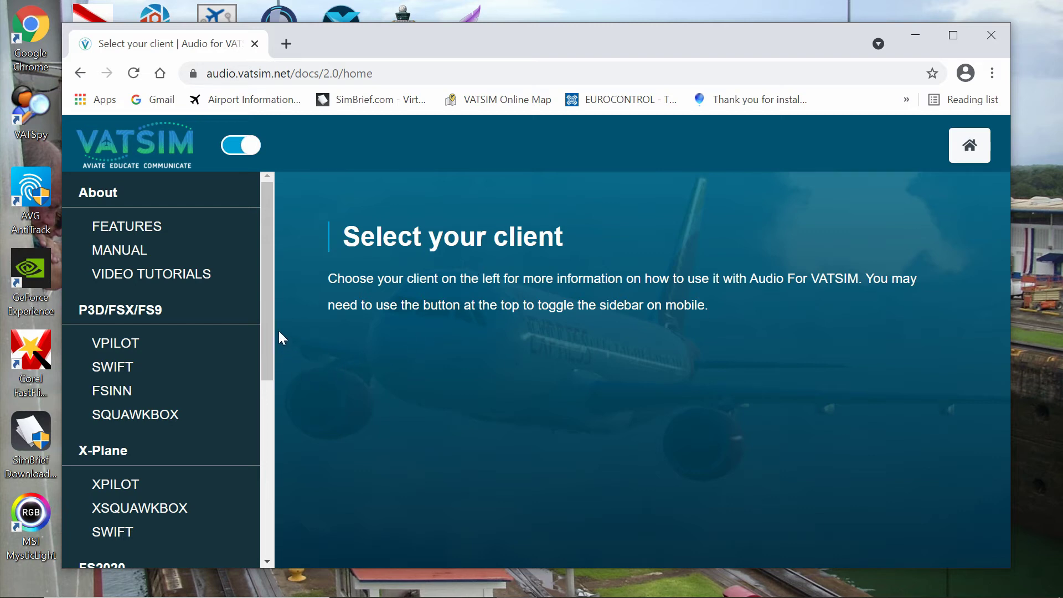
left_click_drag(273, 306, 284, 444)
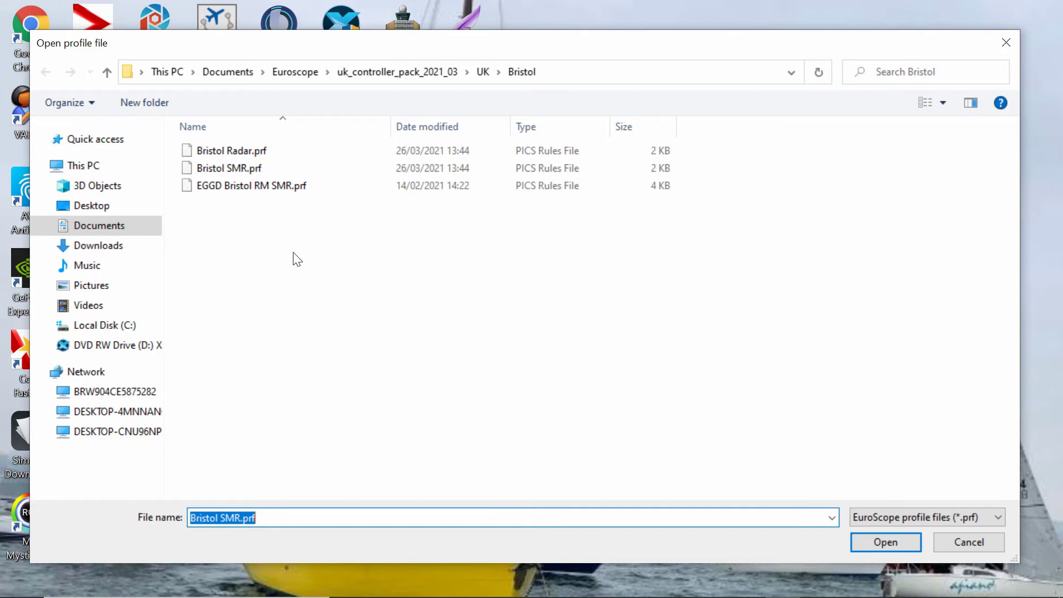
Load the Bristol SMR.prf profile in EuroScope and move the countdown timer from the departure list to below the arrival list.
left_click_drag(357, 50, 367, 53)
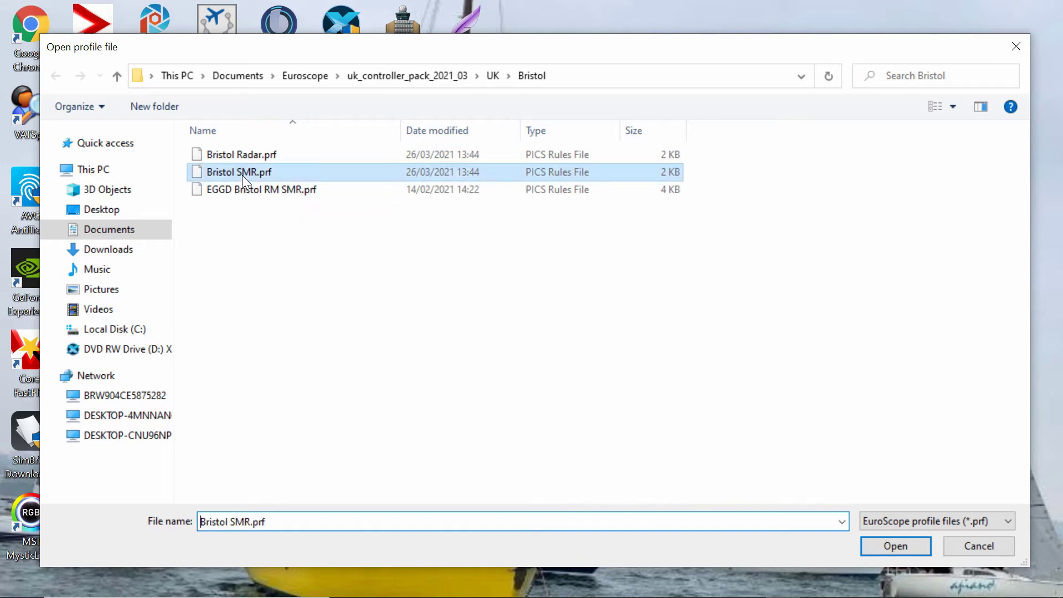
left_click(881, 544)
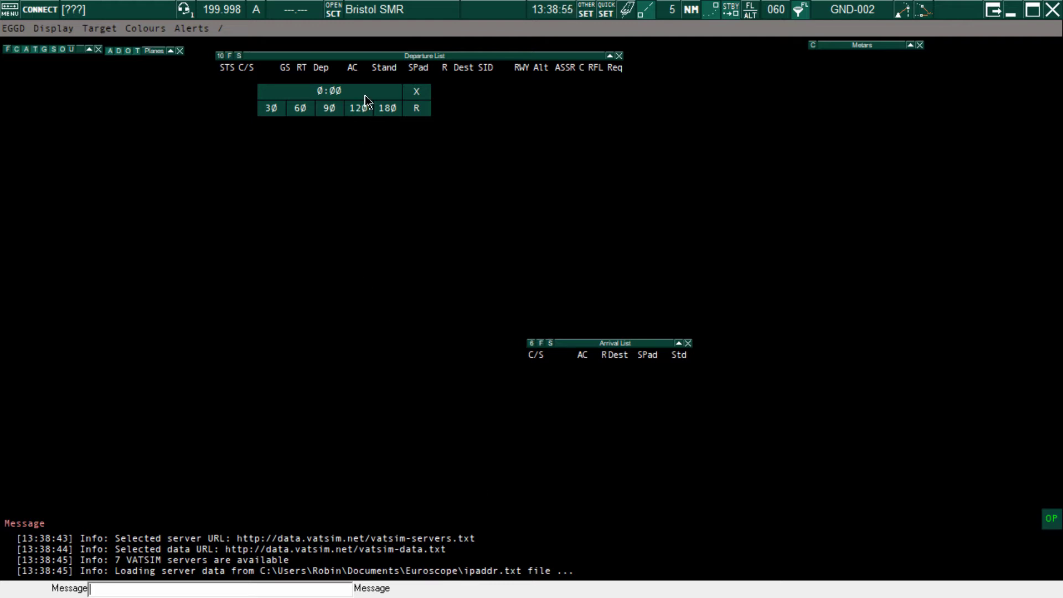
left_click_drag(364, 103, 924, 501)
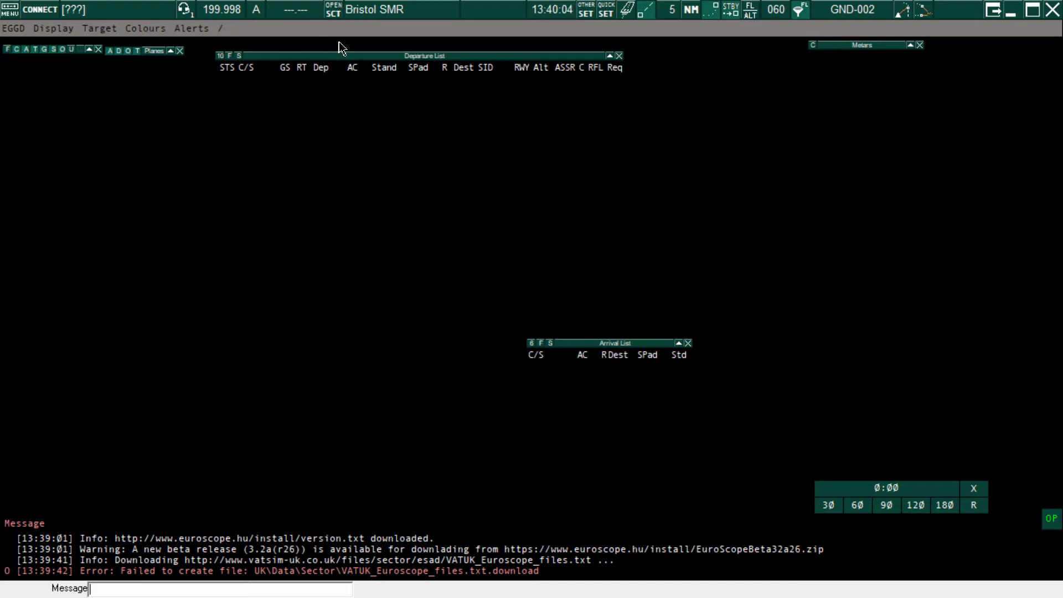
Load the sector file UK_2021_03.sct from the controller pack's UK\Data\Sector folder.
left_click(334, 14)
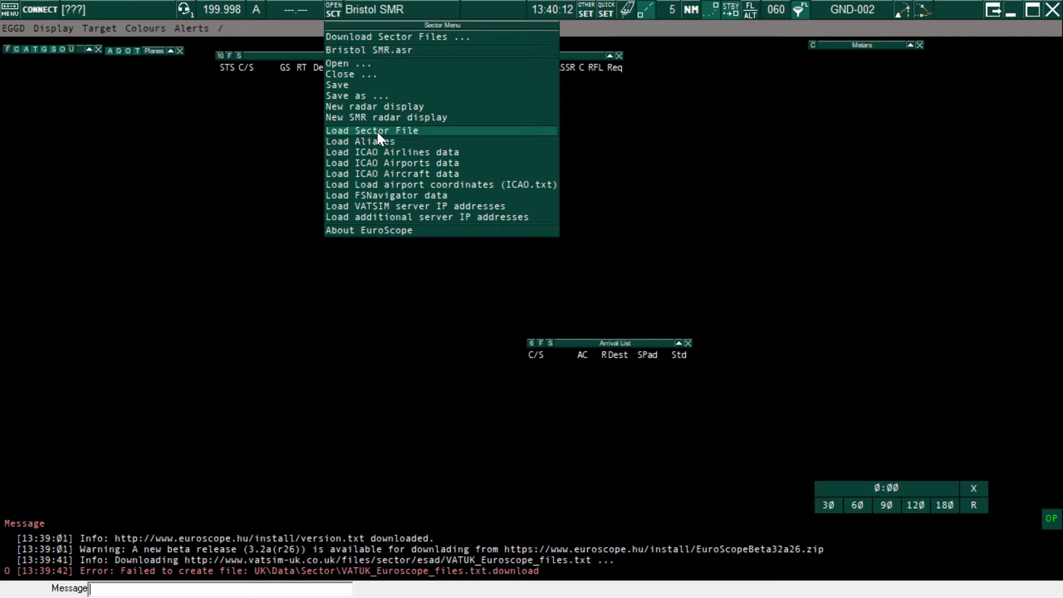
left_click(377, 131)
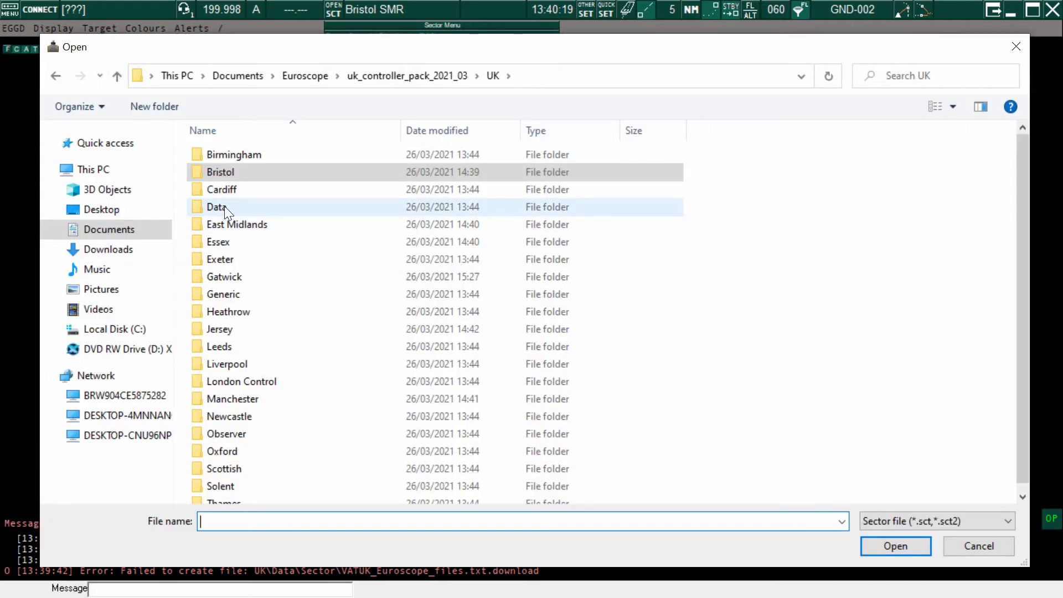
left_click(225, 206)
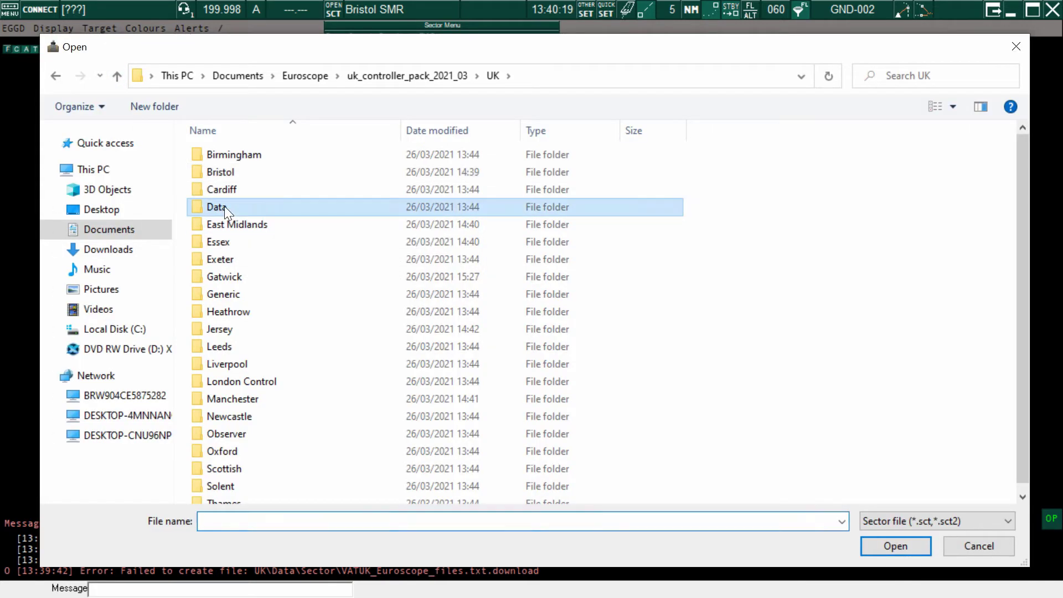
double_click(224, 206)
double_click(226, 224)
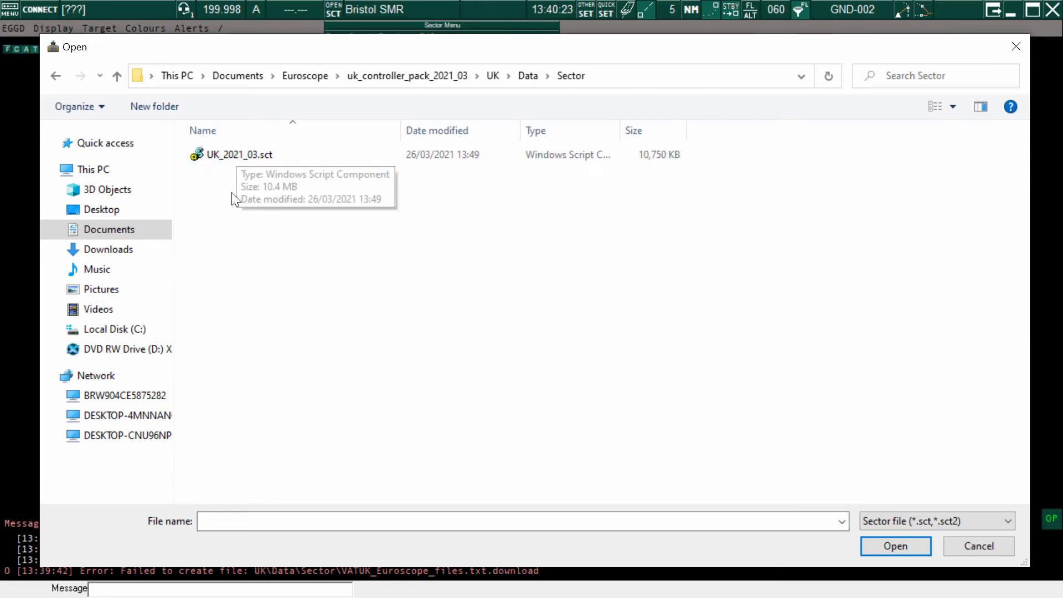
left_click(247, 155)
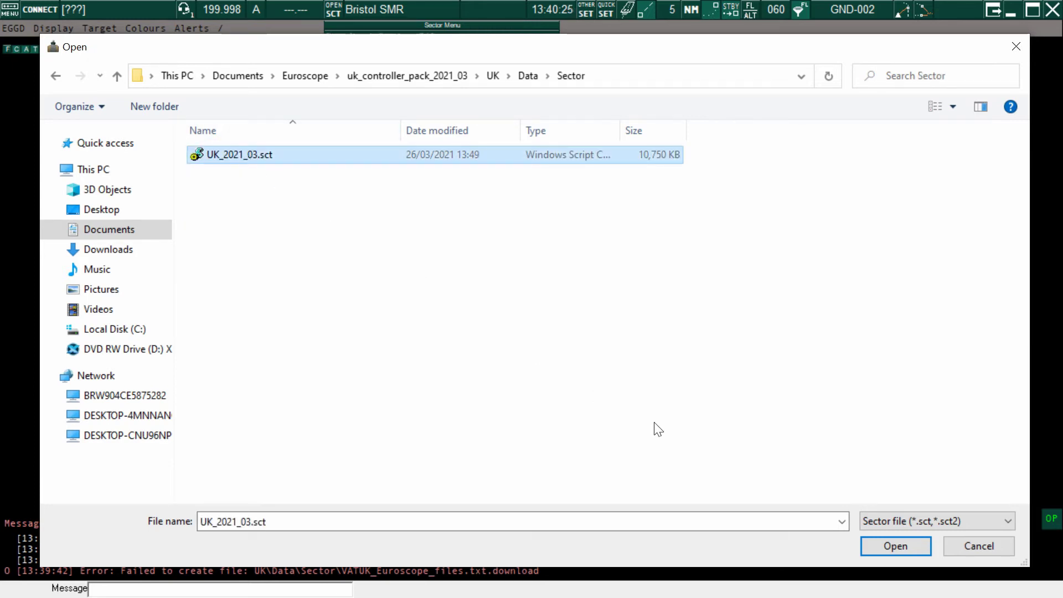
left_click(889, 546)
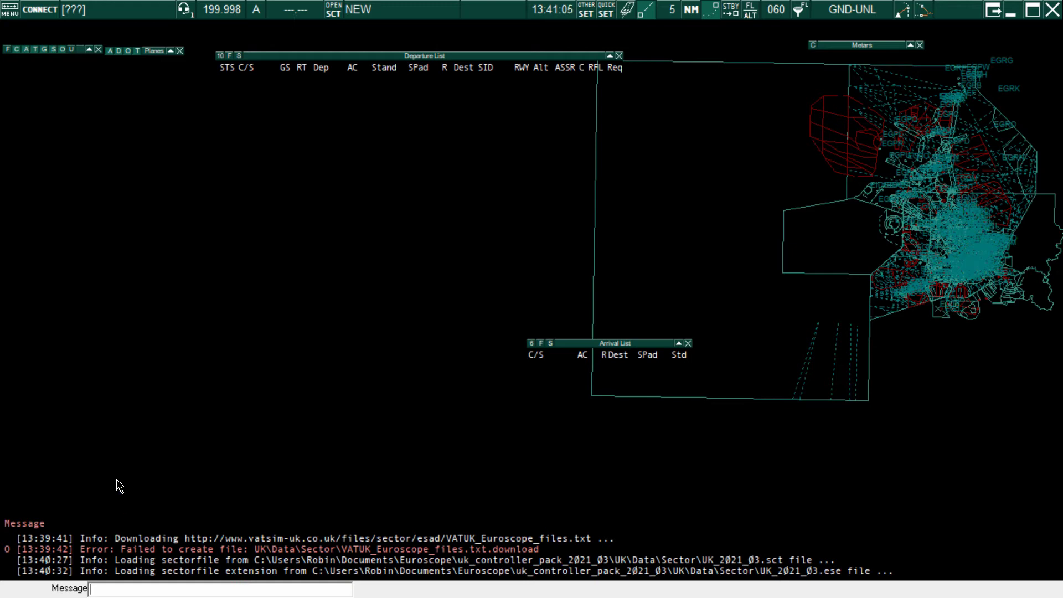
Centre the radar display on EGGD with the .center command and zoom in on the area.
type(".center")
type("EGGD")
key("Return")
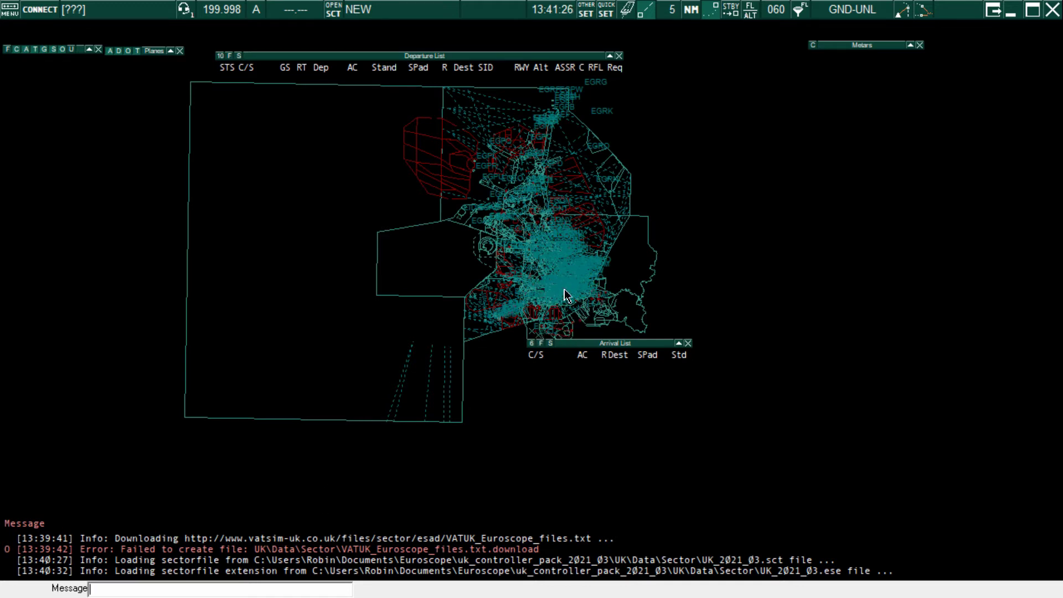
scroll(566, 295, "up", 10)
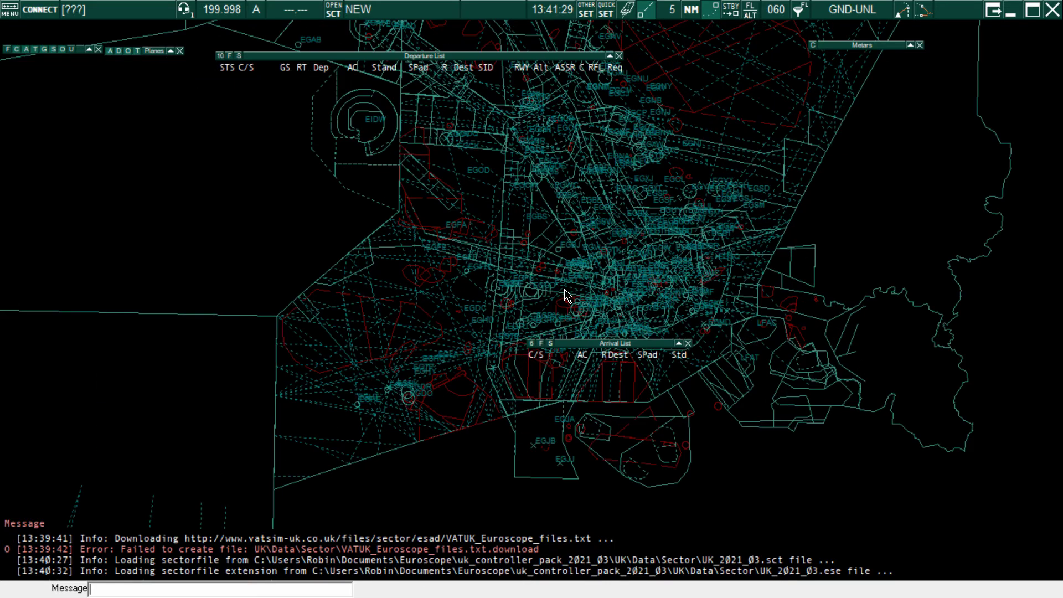
Open the Bristol SMR.asr display file from the controller pack's UK\Data\ASR\Bristol folder.
scroll(565, 295, "up", 10)
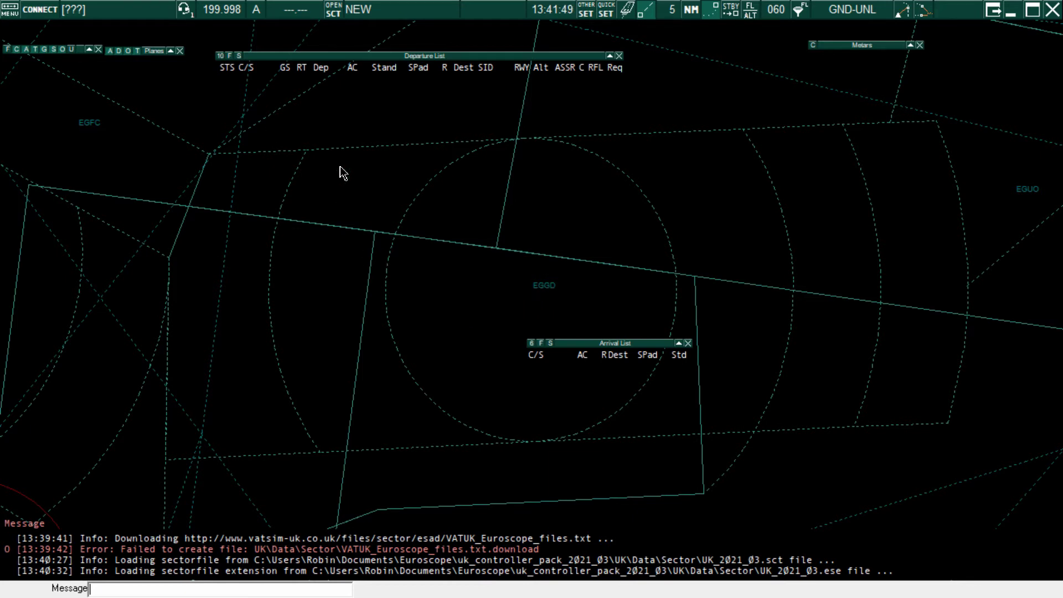
left_click(334, 12)
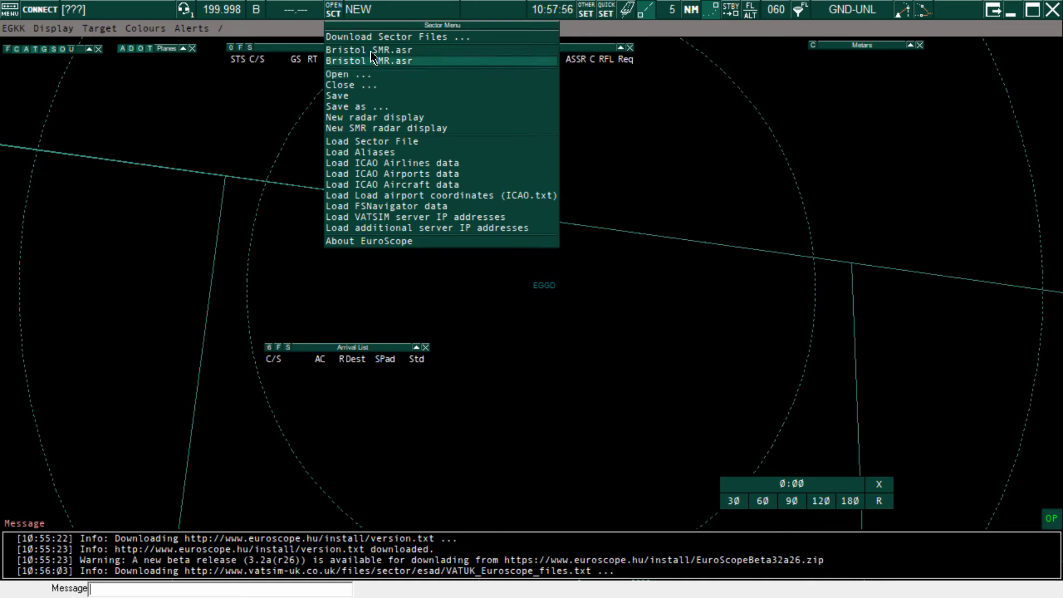
left_click(344, 75)
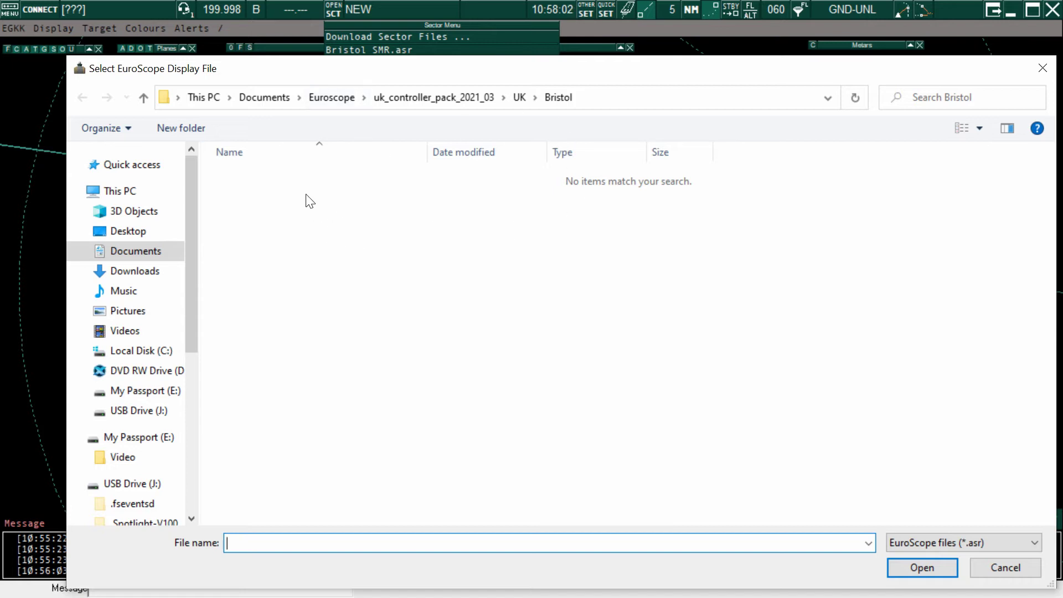
left_click(145, 97)
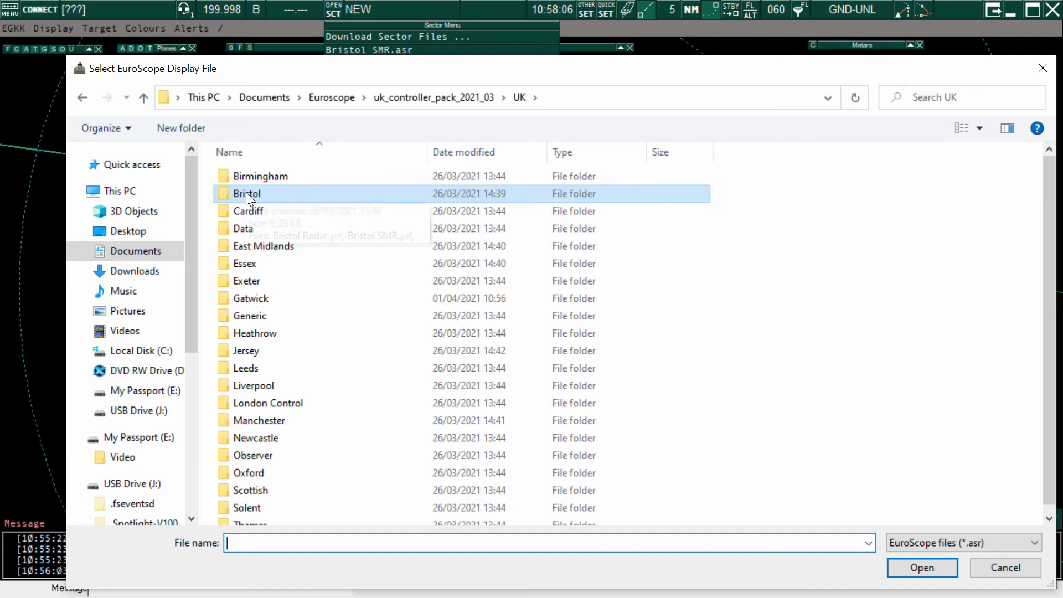
double_click(248, 228)
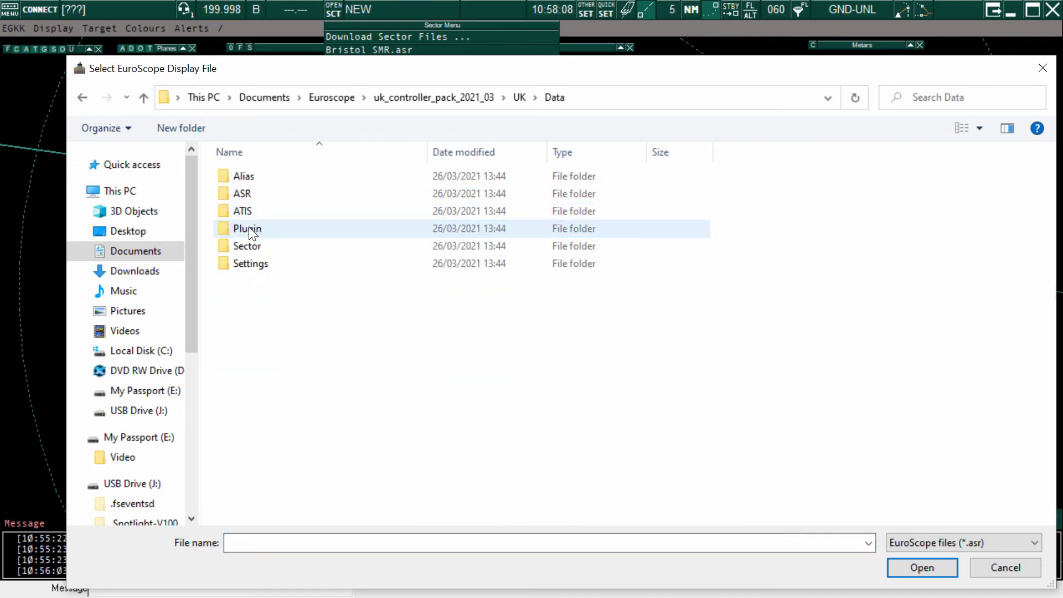
left_click(248, 193)
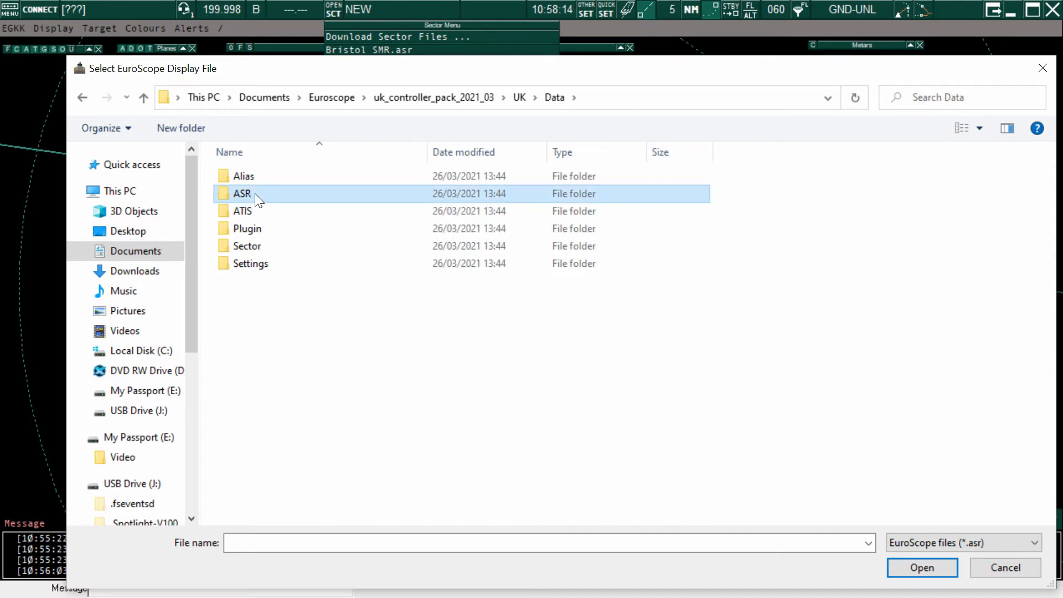
double_click(254, 194)
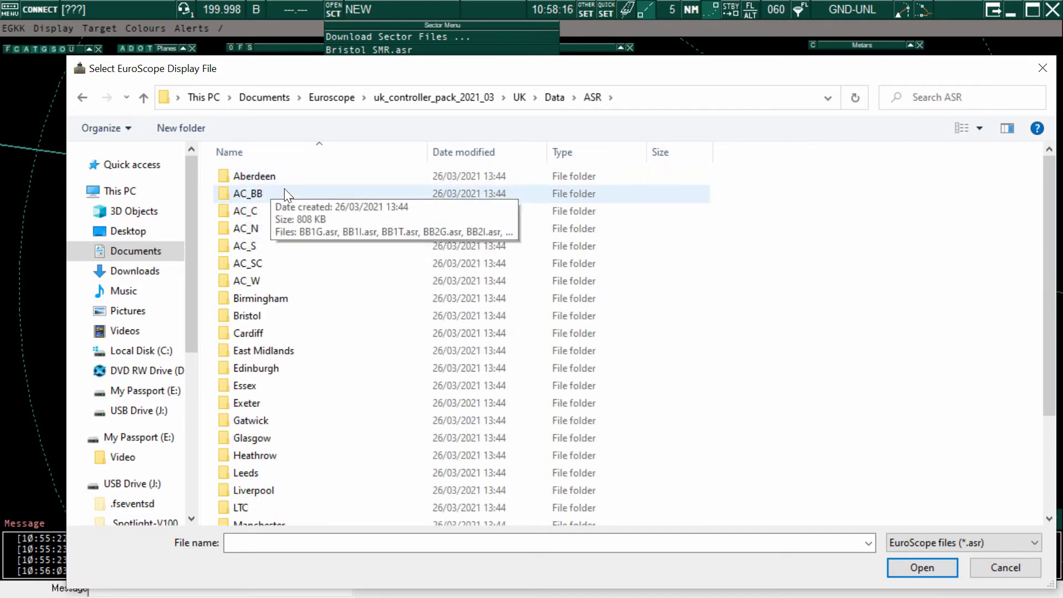
double_click(254, 317)
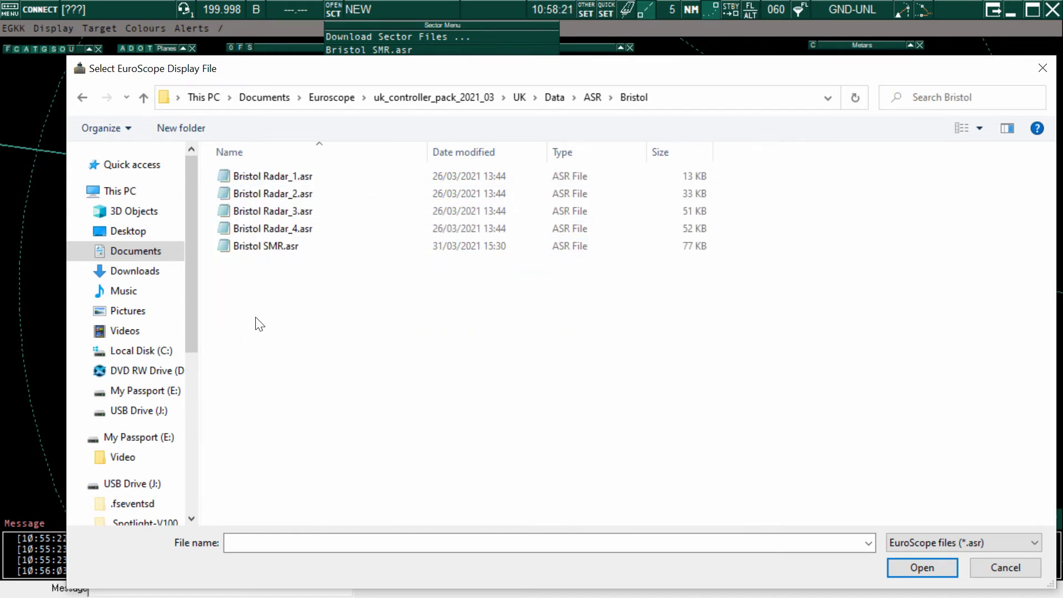
left_click(268, 247)
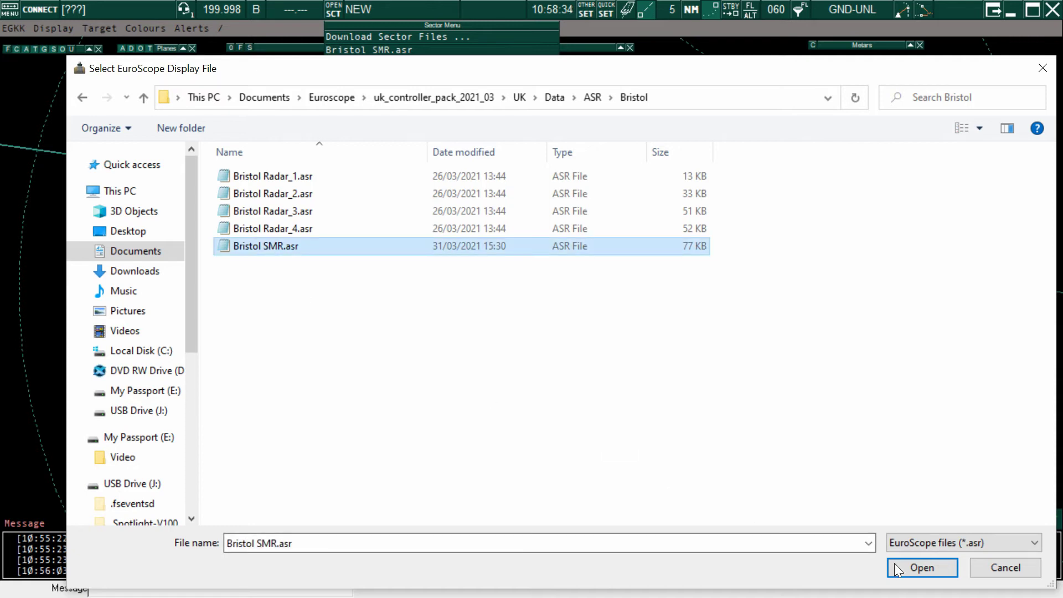
left_click(909, 573)
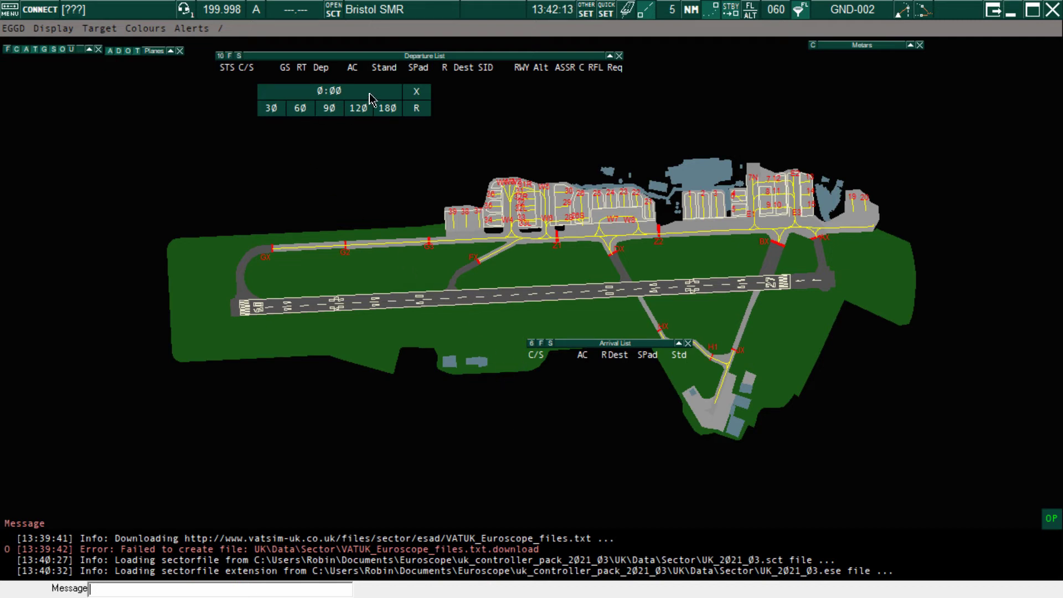
Enlarge the airport map, place the arrival list and countdown timer below the runway, and align the departure list and Planes bar above the map.
left_click_drag(370, 98, 844, 504)
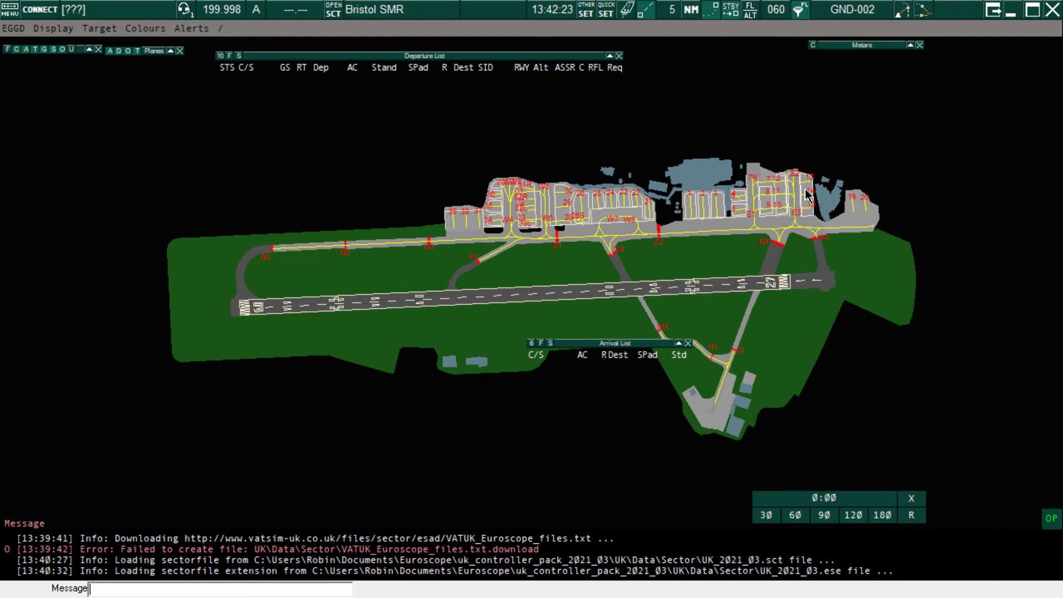
left_click_drag(629, 347, 979, 151)
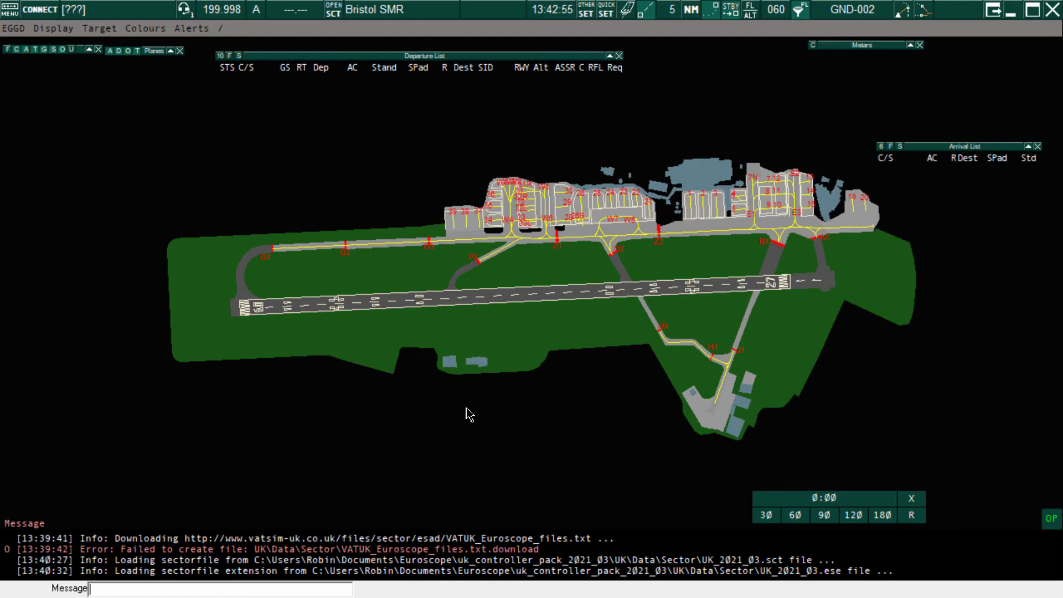
scroll(468, 415, "up", 1)
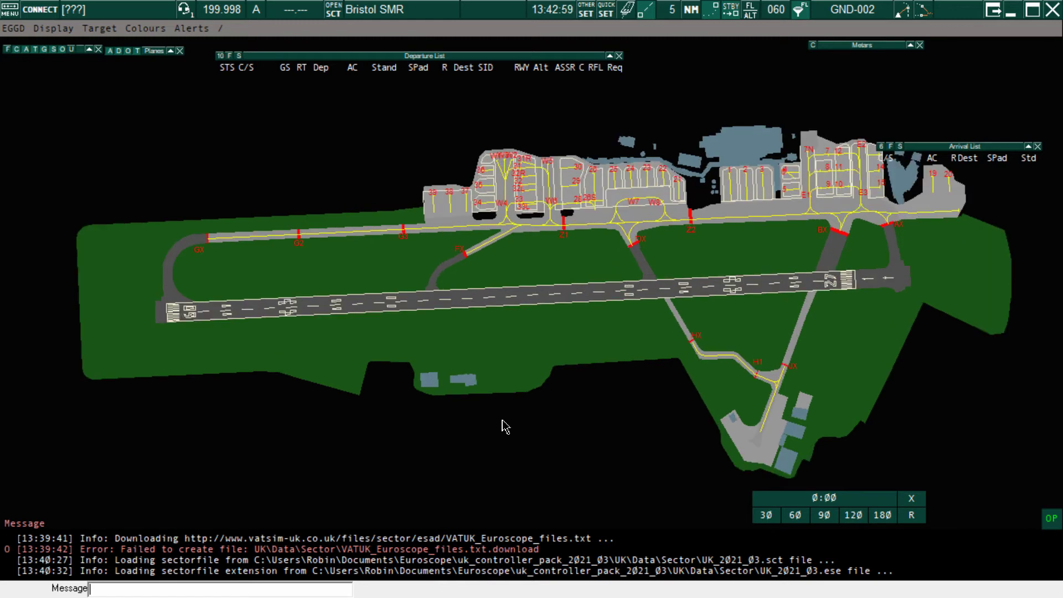
scroll(505, 428, "up", 1)
left_click_drag(505, 427, 465, 434)
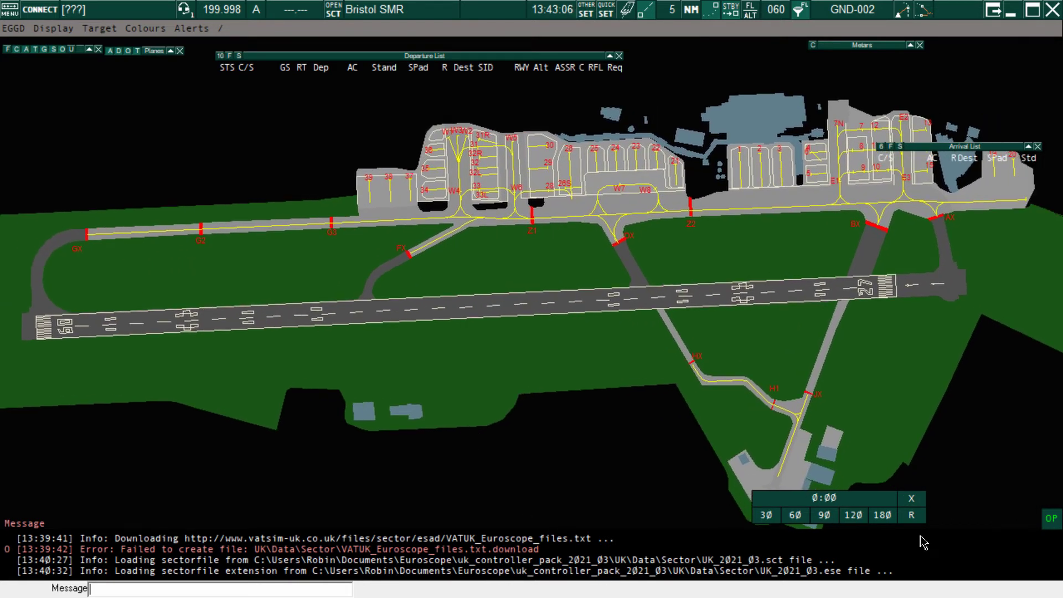
left_click_drag(854, 495, 666, 495)
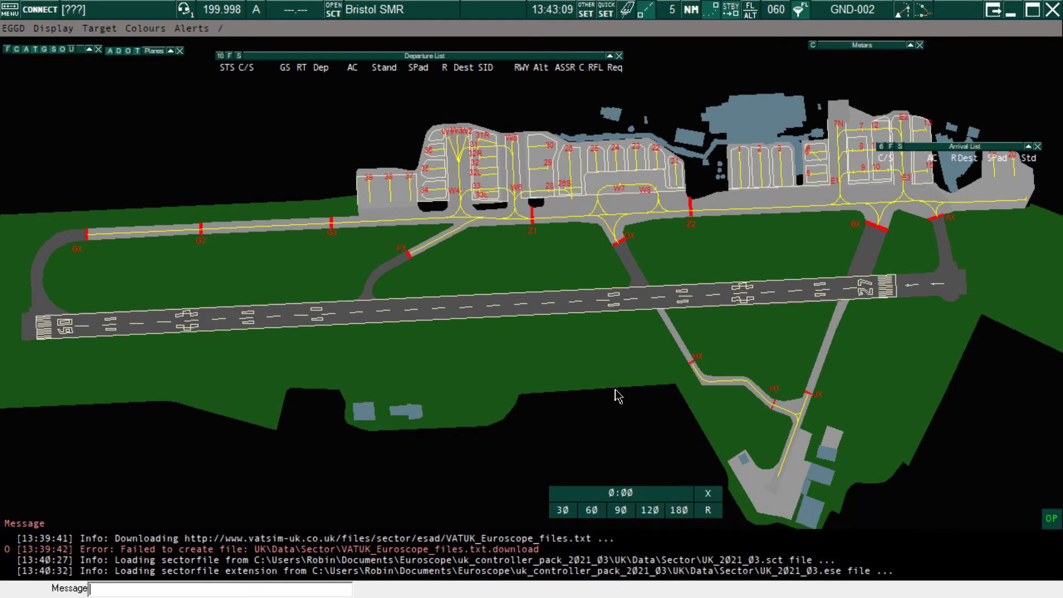
left_click_drag(455, 62, 458, 54)
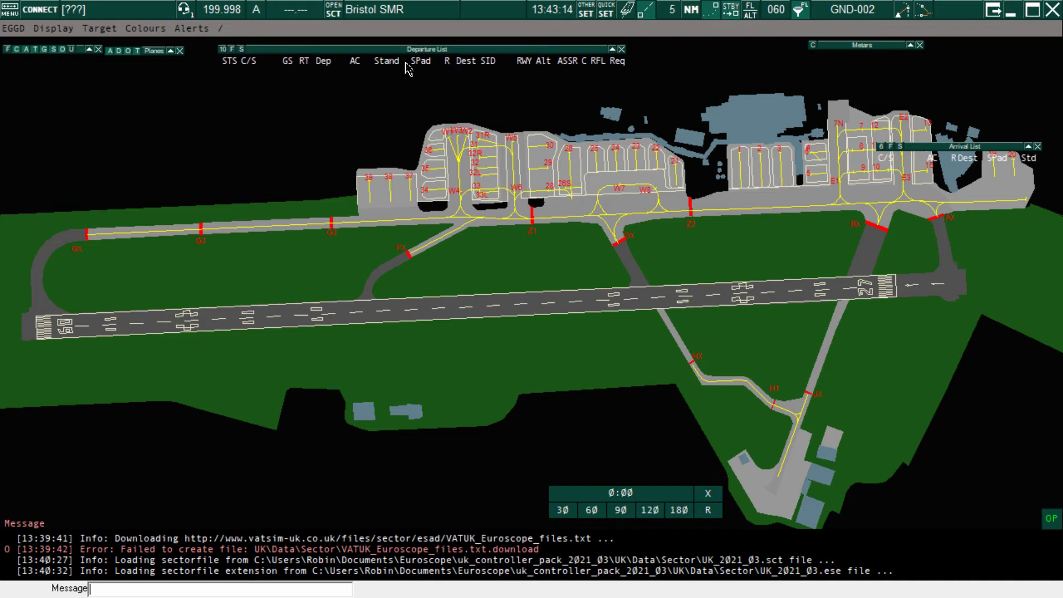
left_click_drag(154, 53, 166, 50)
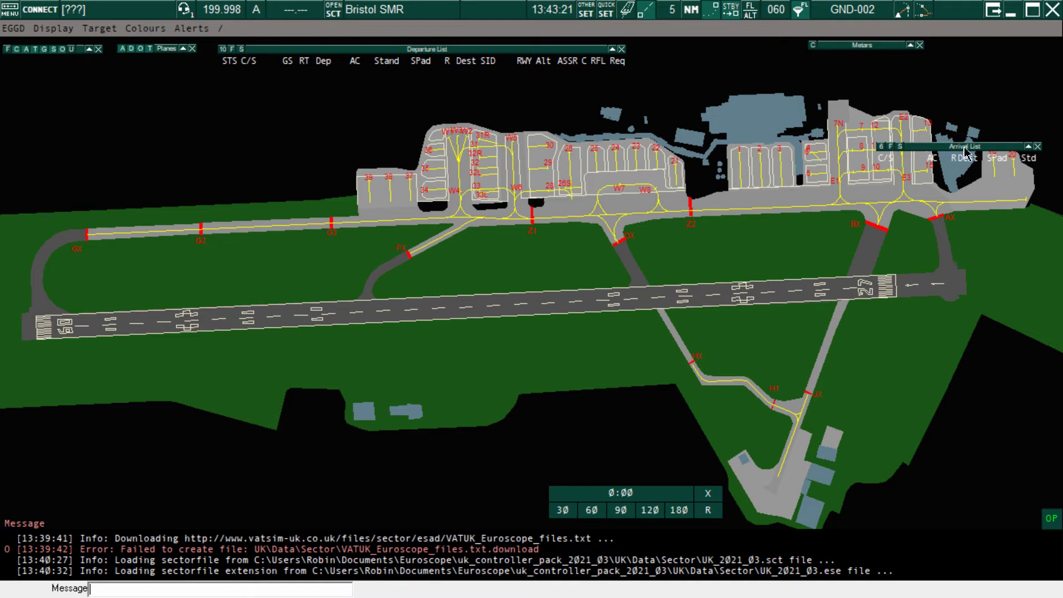
left_click_drag(975, 150, 609, 403)
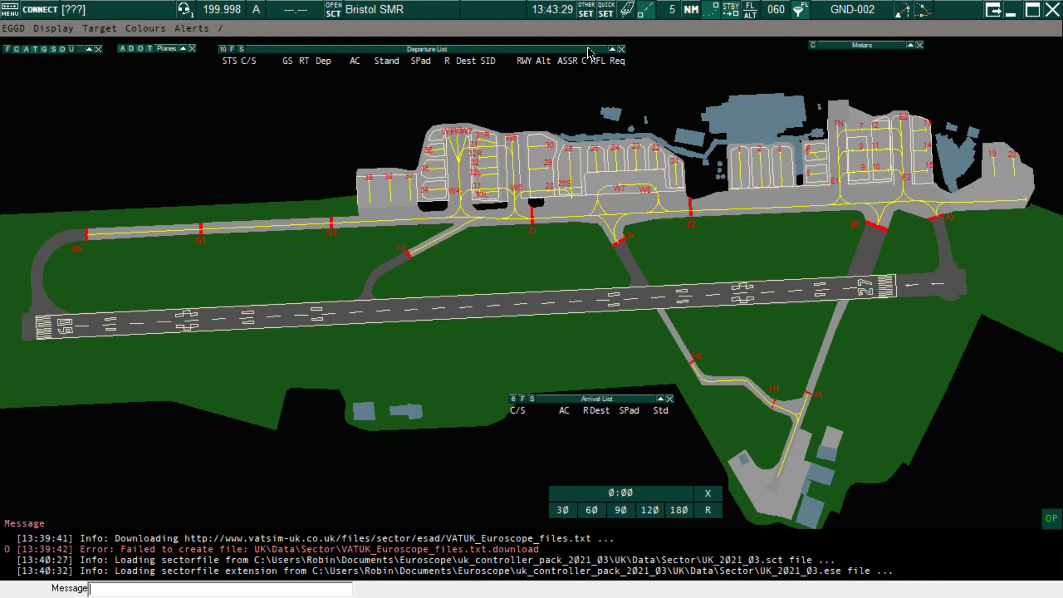
Save the profile as EGGD Bristol RM SMR.prf in the controller pack's UK\Bristol folder, replacing the existing file.
left_click(591, 15)
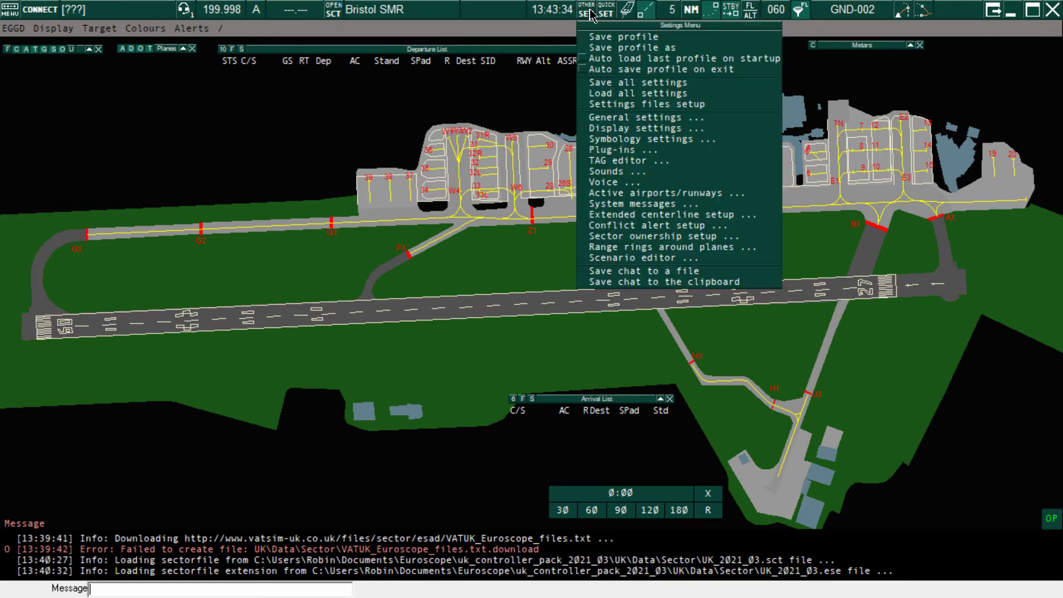
left_click(607, 48)
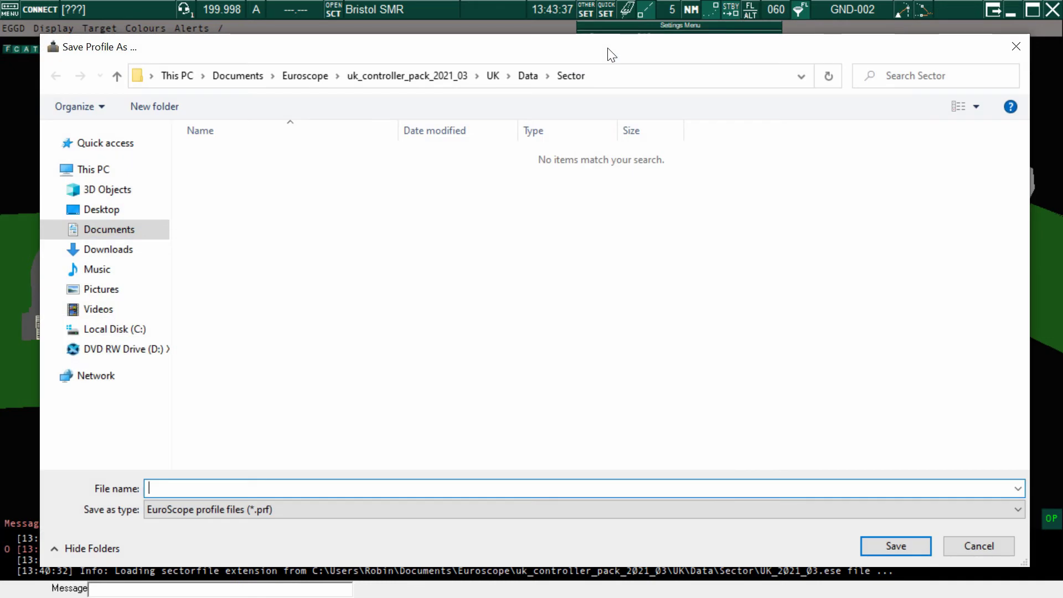
left_click(116, 76)
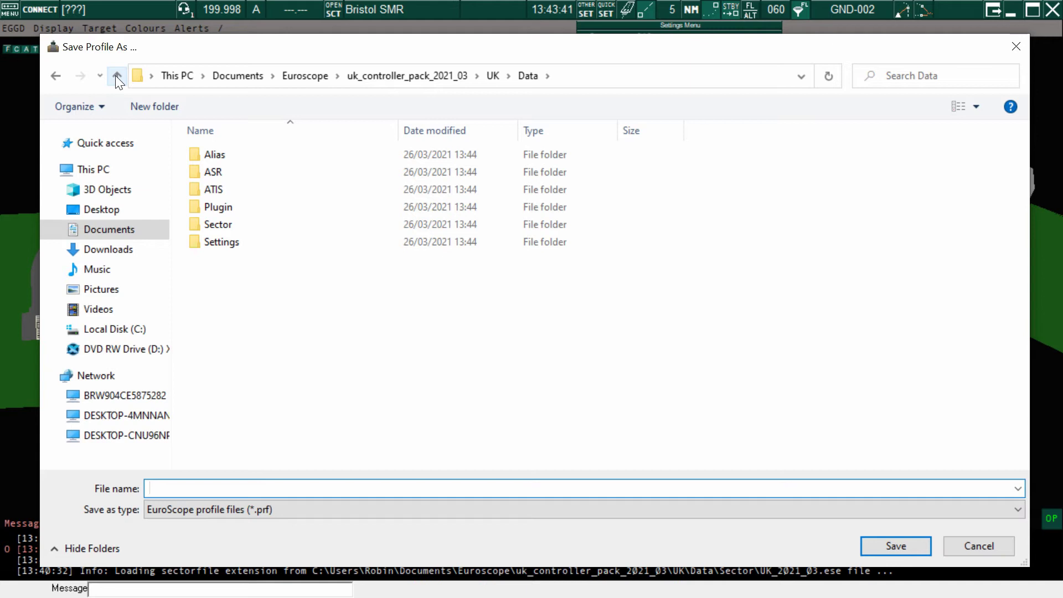
left_click(116, 76)
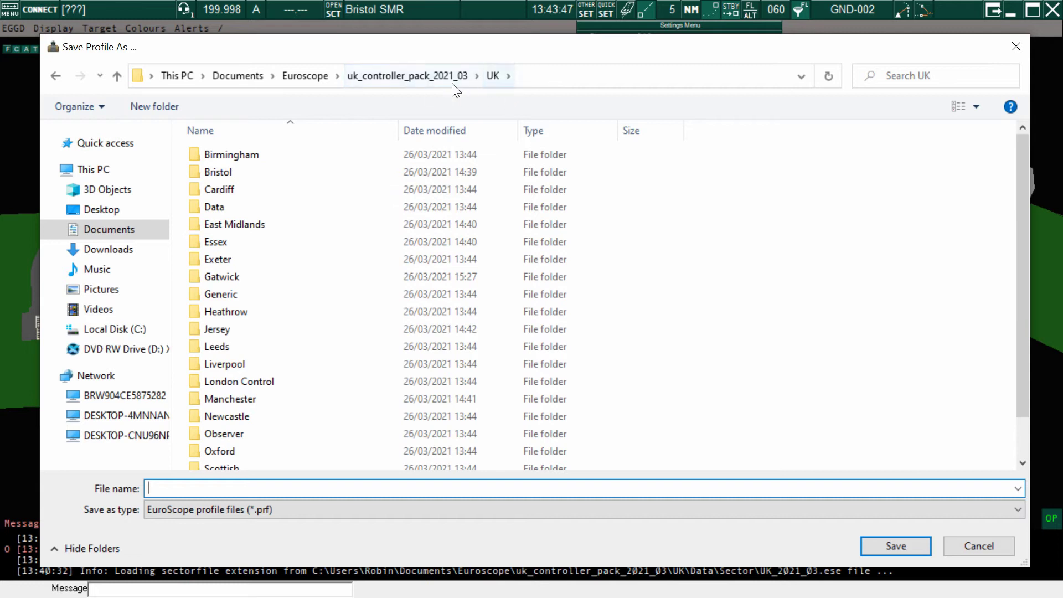
double_click(224, 174)
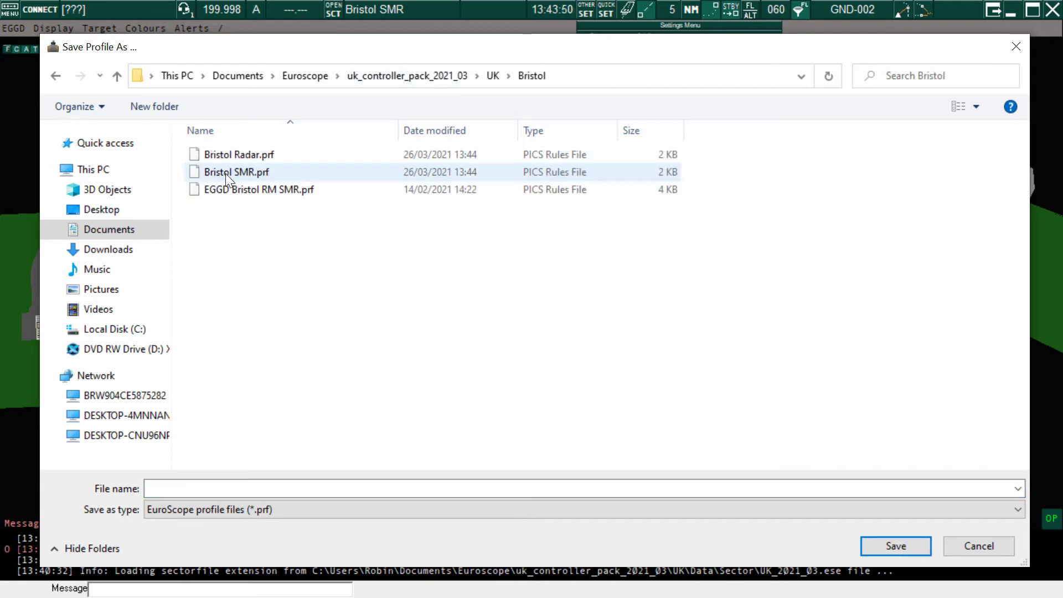
left_click(270, 190)
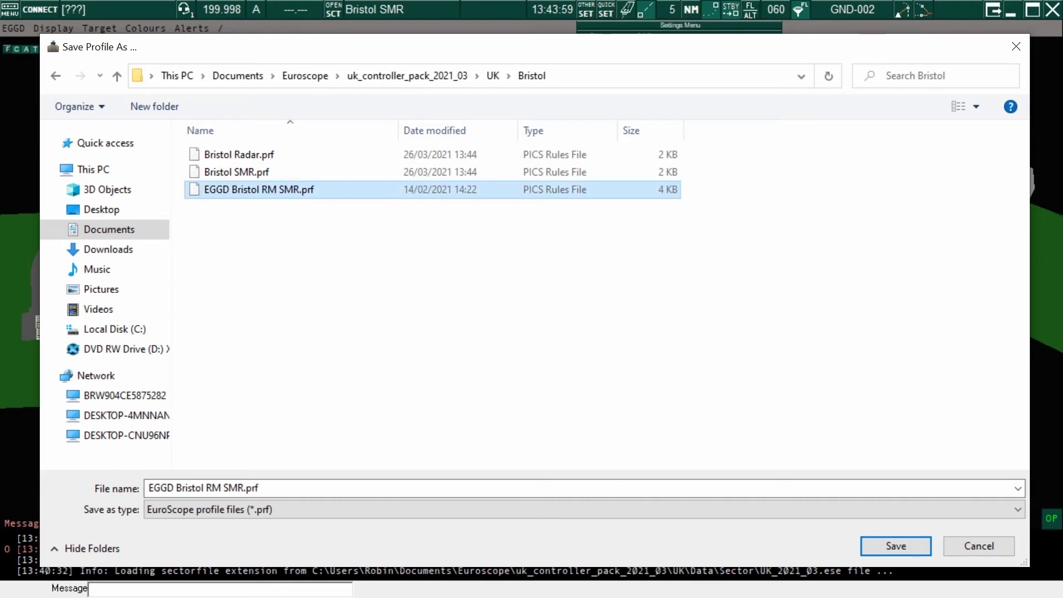
left_click(886, 548)
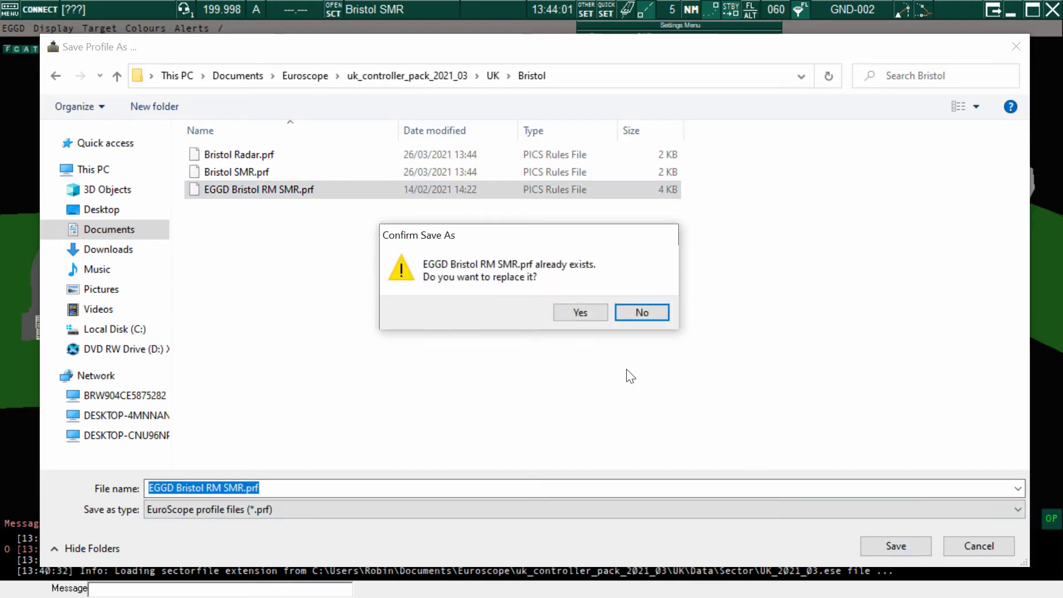
left_click(587, 312)
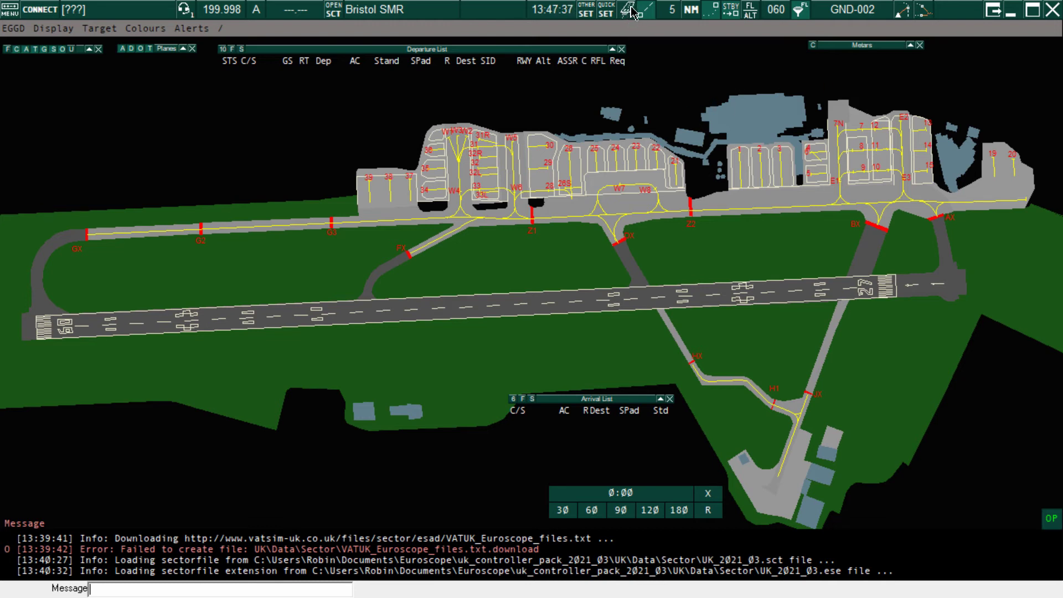
Deactivate EGCC Manchester as a departure and arrival airport in the active airport/runway selector.
left_click(590, 14)
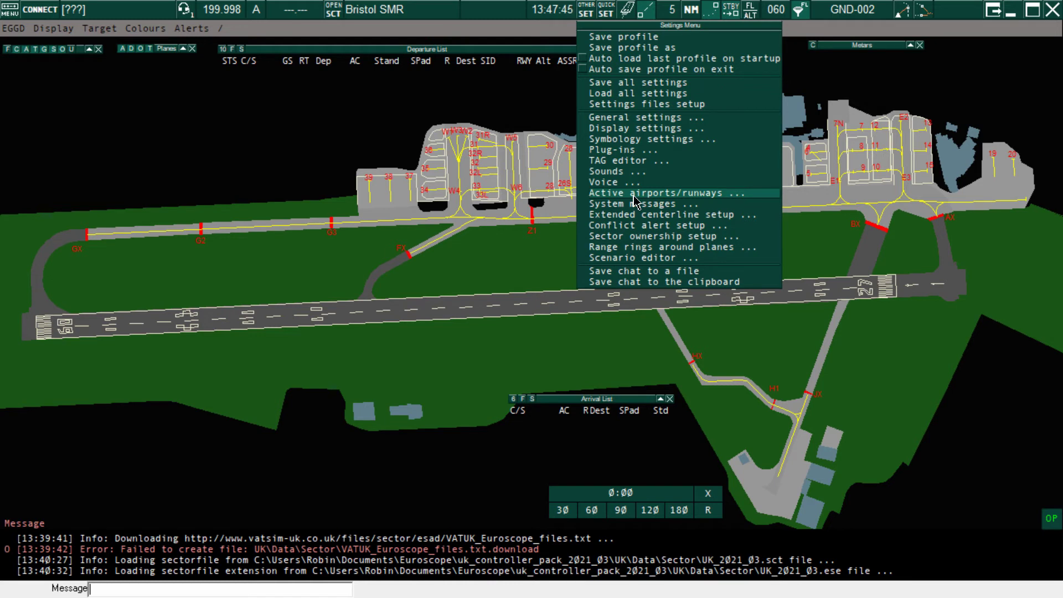
left_click(625, 12)
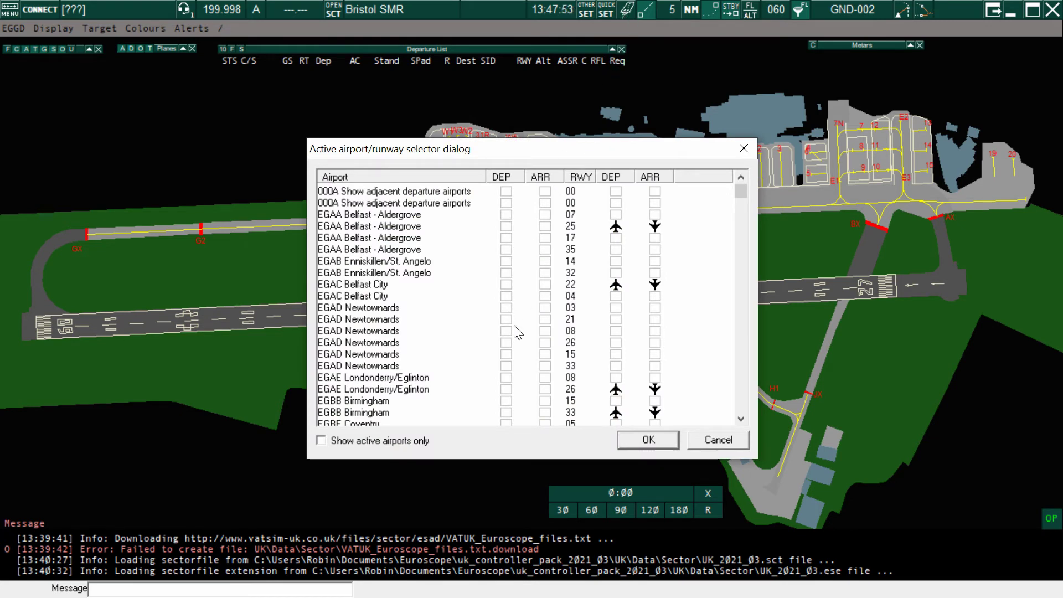
left_click_drag(742, 190, 746, 210)
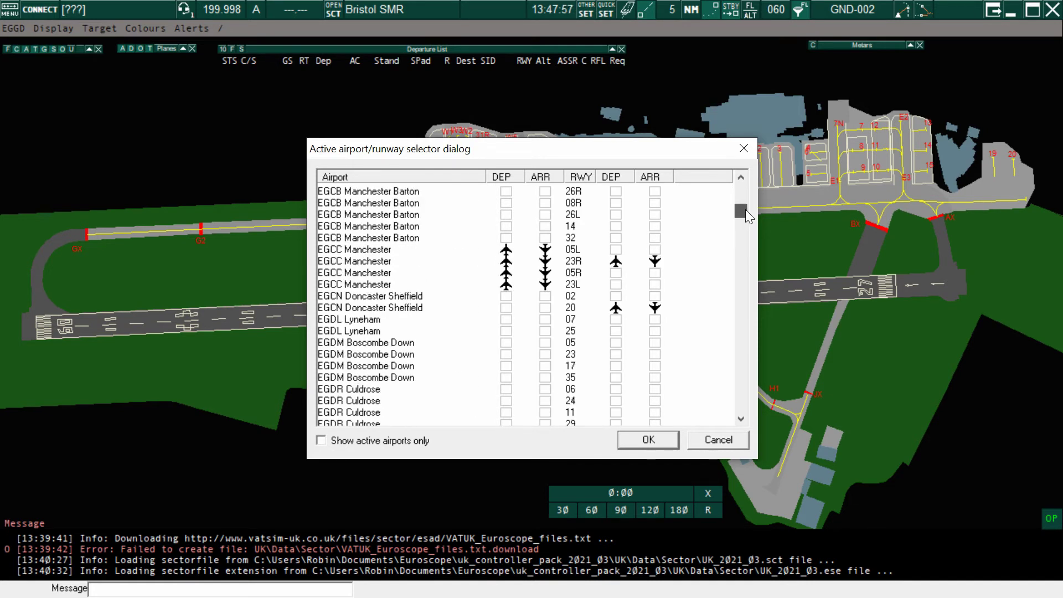
left_click(506, 261)
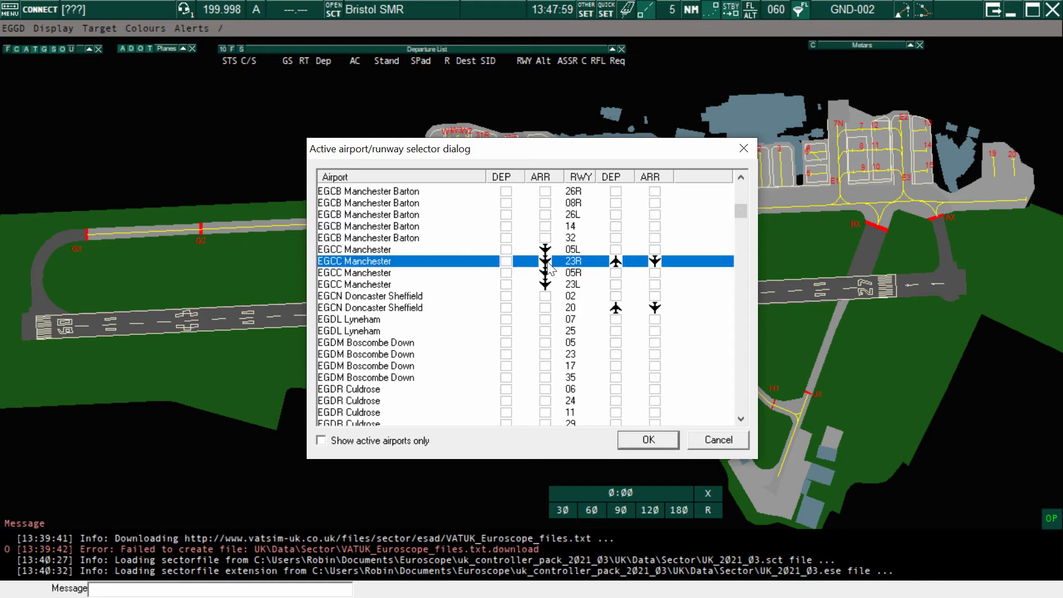
left_click(546, 261)
Activate EGGD Bristol as a departure and arrival airport and apply the airport/runway selection.
left_click_drag(741, 211, 739, 221)
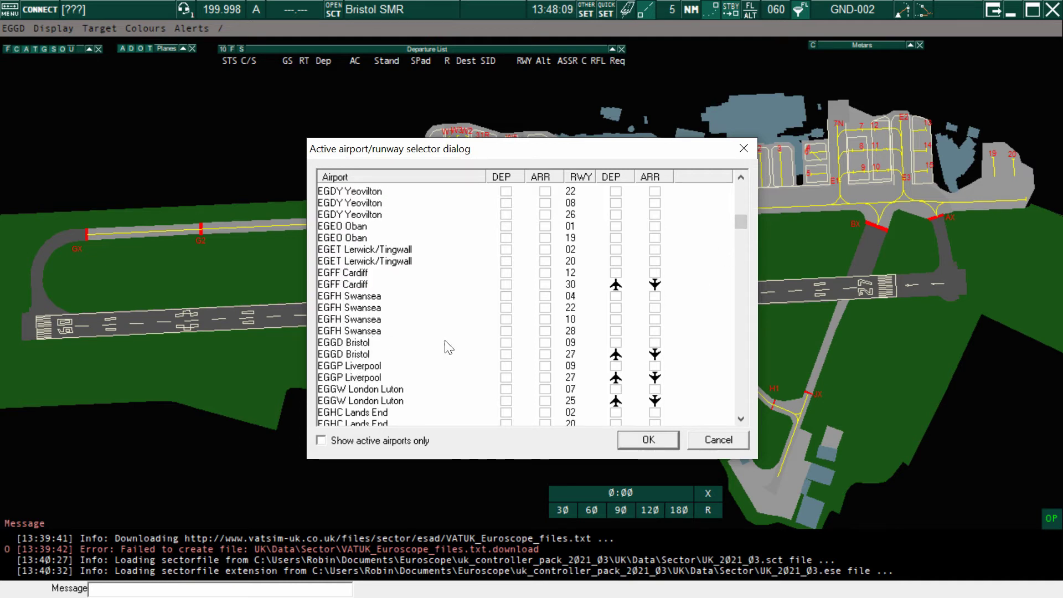
left_click(506, 343)
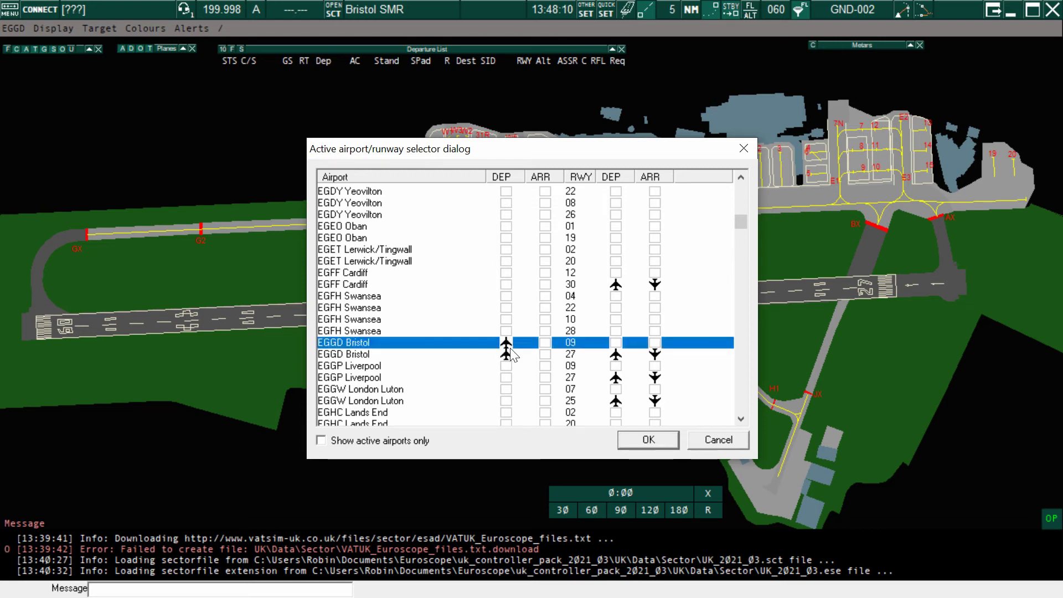
left_click(546, 345)
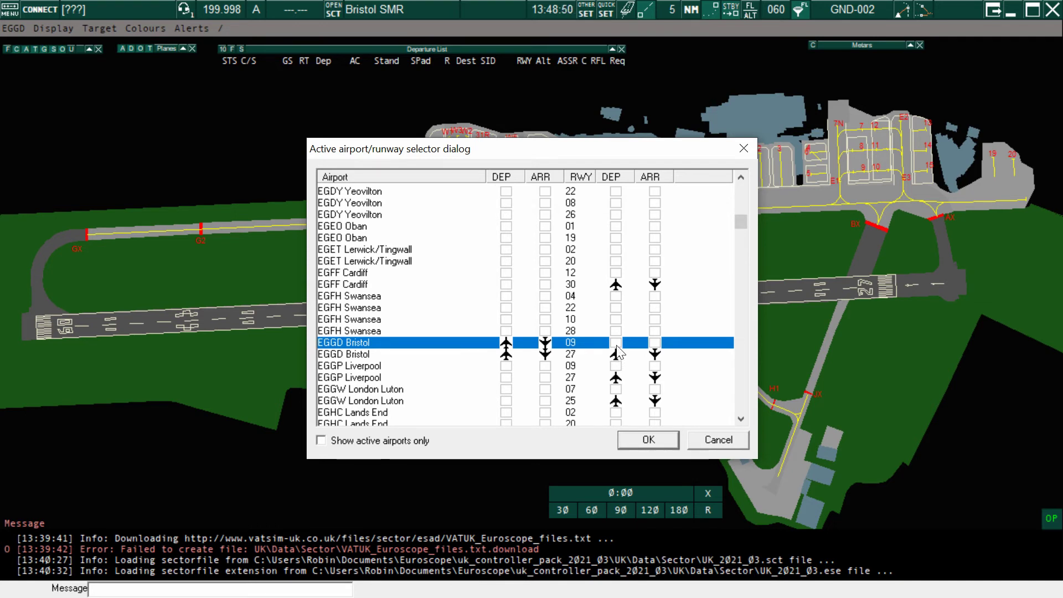
left_click(649, 440)
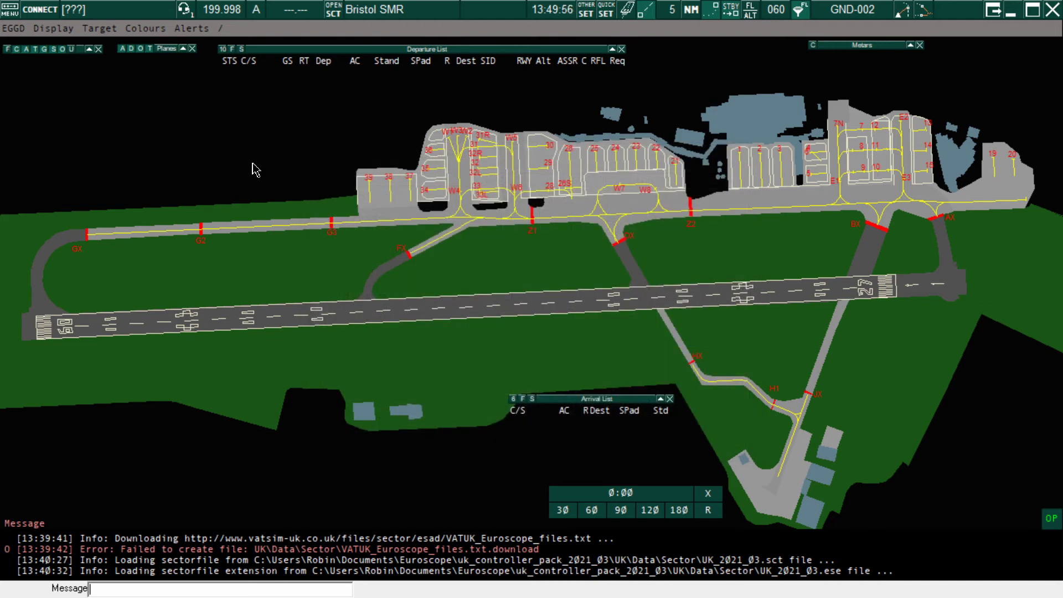
Open the connection settings, and make EGGD_GND on 121.920 the primary frequency with voice reception in the voice communication setup.
left_click(45, 13)
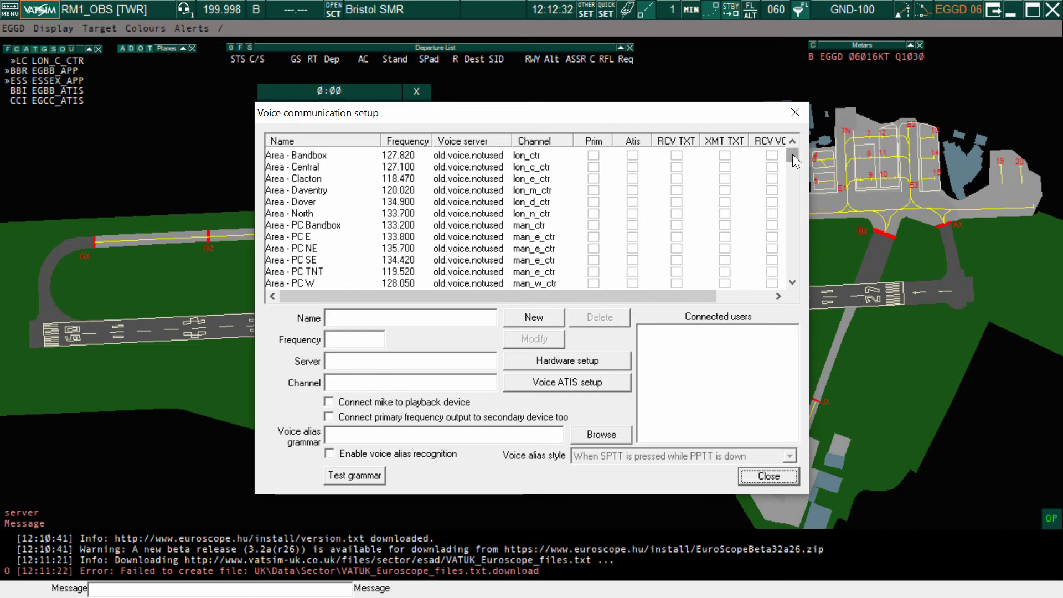
left_click_drag(792, 154, 792, 182)
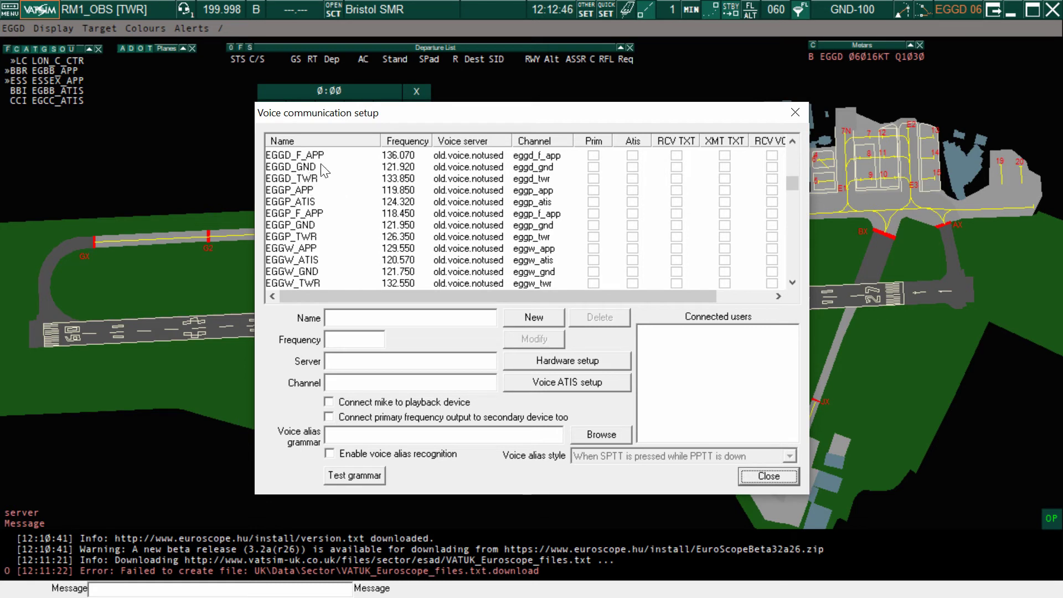
left_click(594, 168)
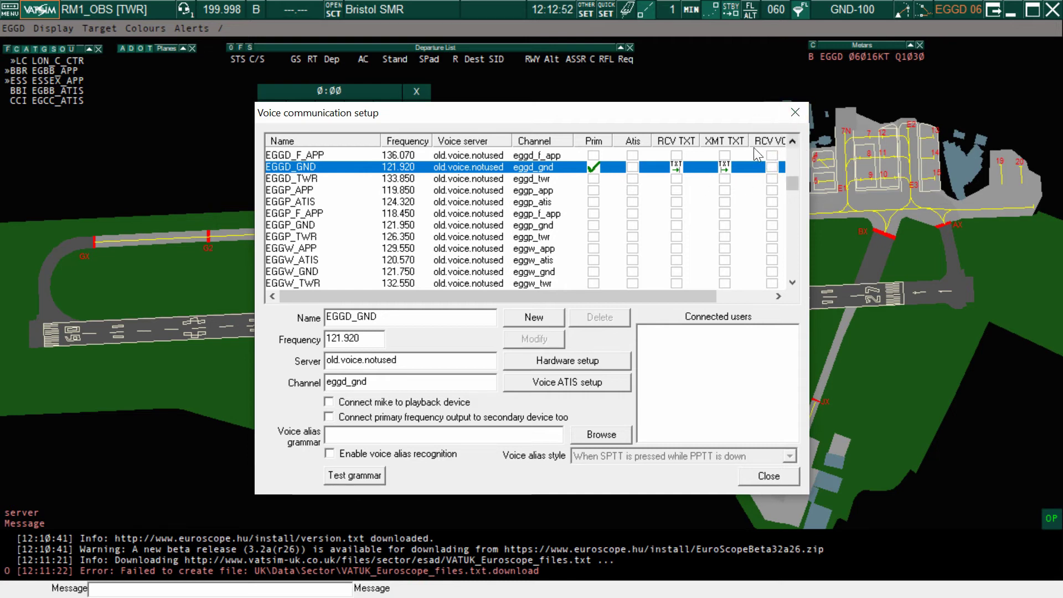
left_click(772, 167)
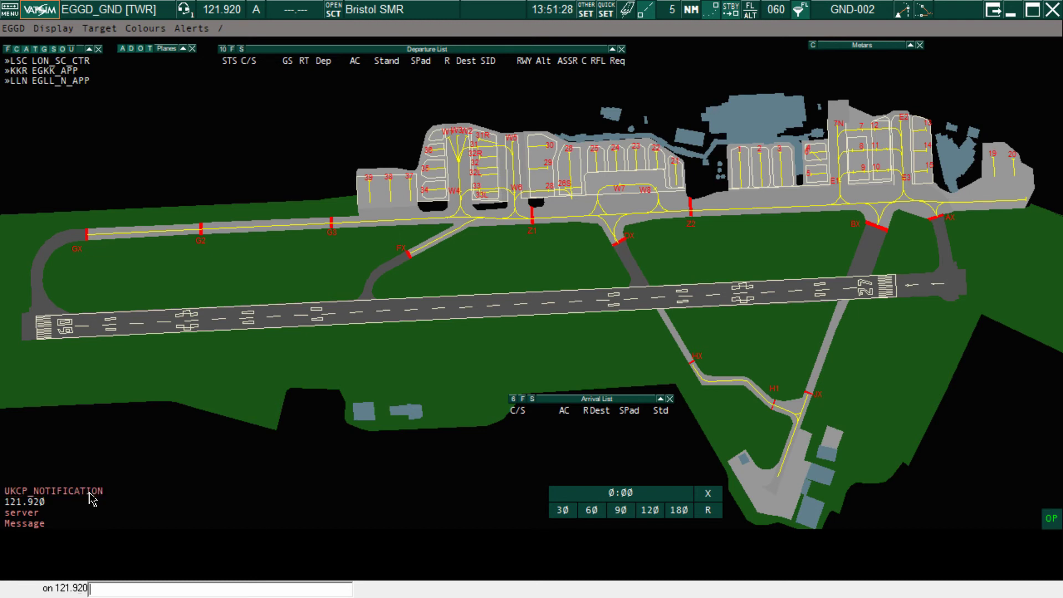
Show the messages in the UKCP_NOTIFICATION chat.
left_click(90, 494)
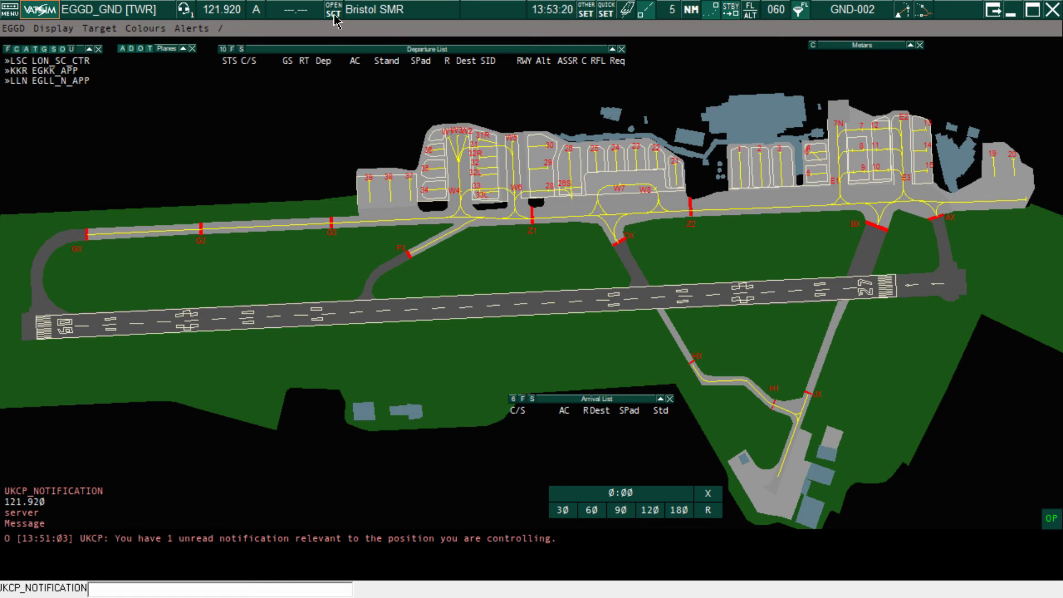
Load the VCH.dll plug-in from the Documents\Euroscope\Plugins folder.
left_click(587, 12)
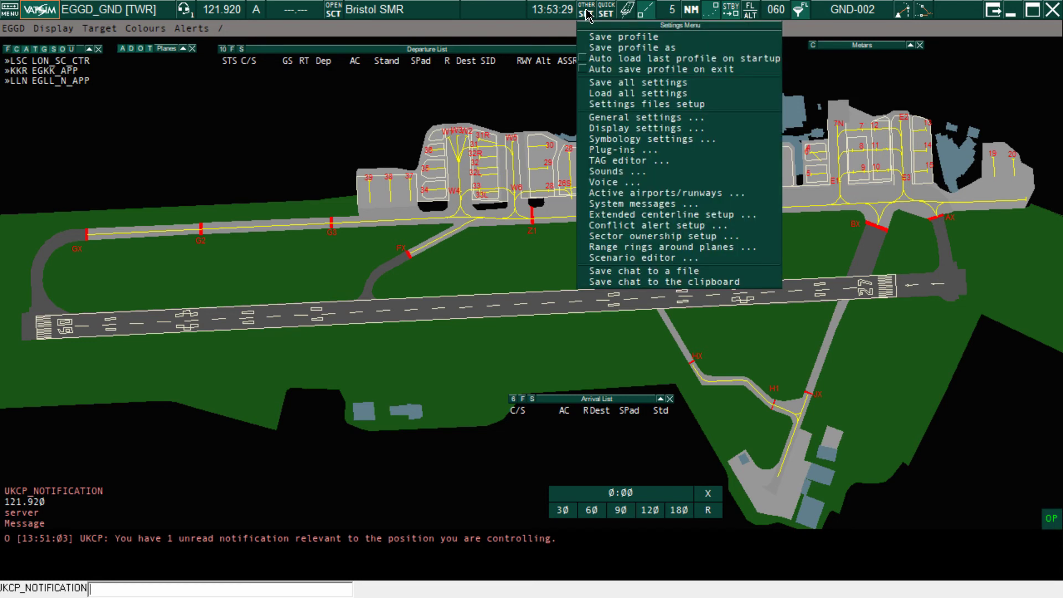
left_click(611, 154)
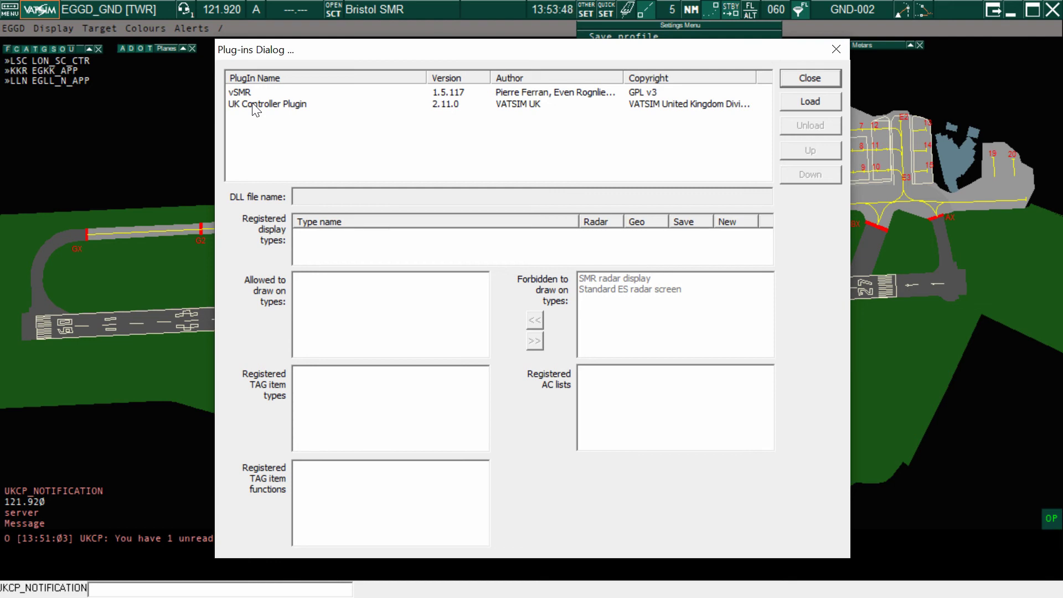
left_click(812, 103)
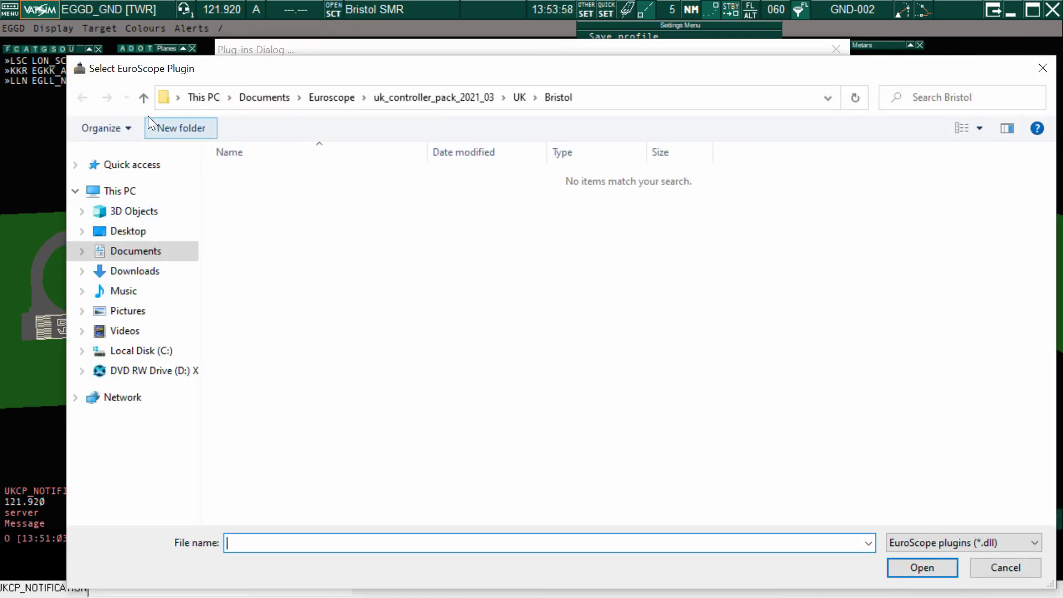
left_click(143, 255)
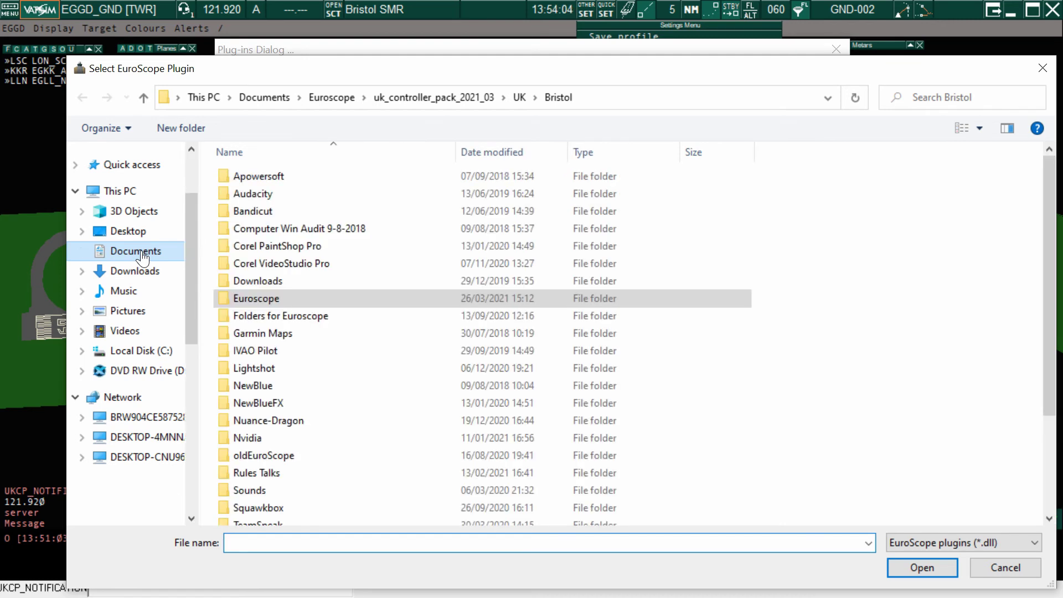
double_click(268, 299)
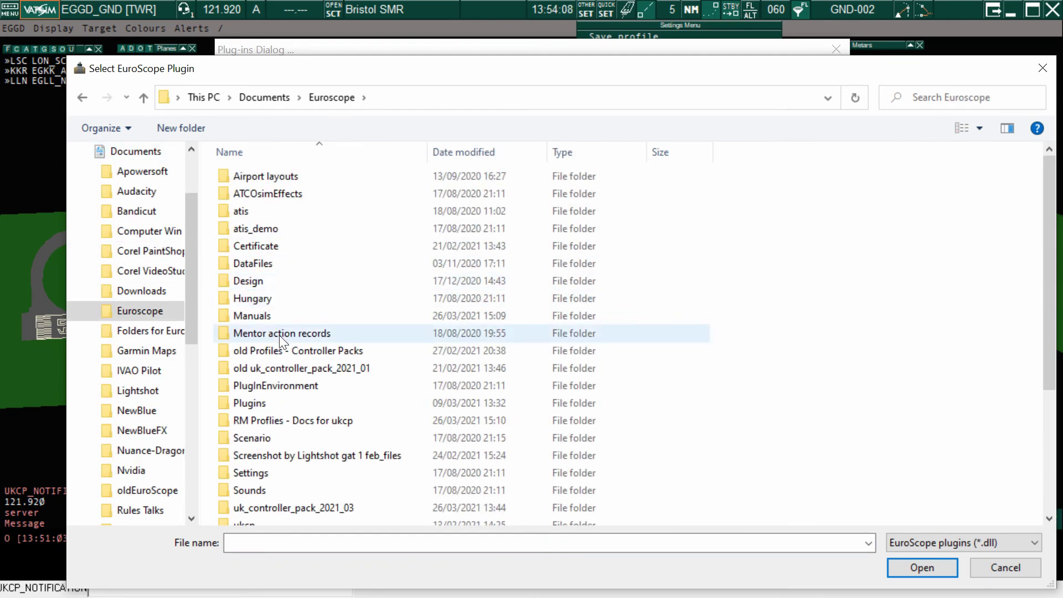
double_click(268, 403)
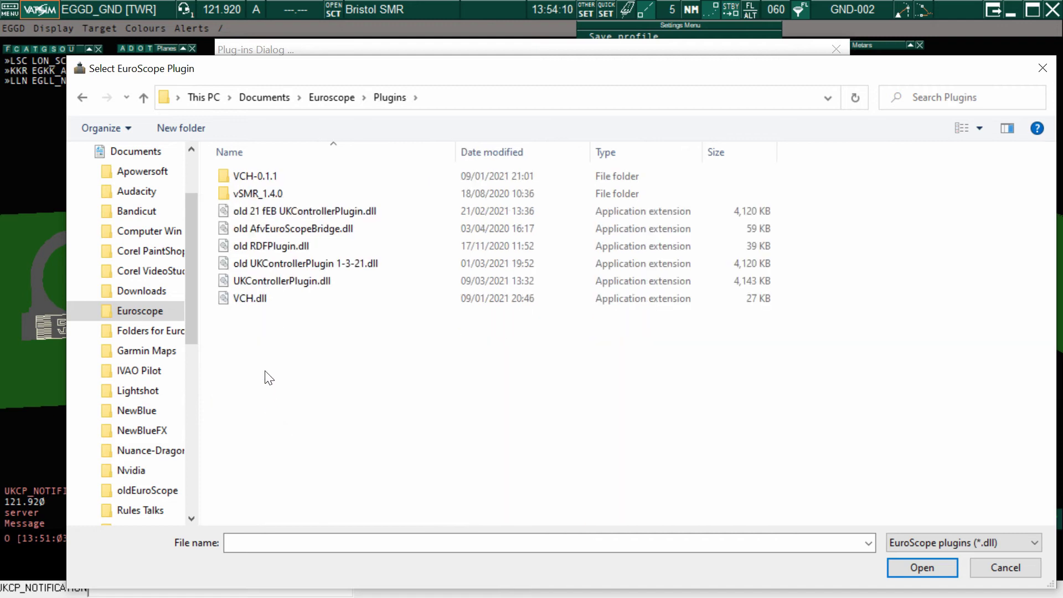
left_click(263, 299)
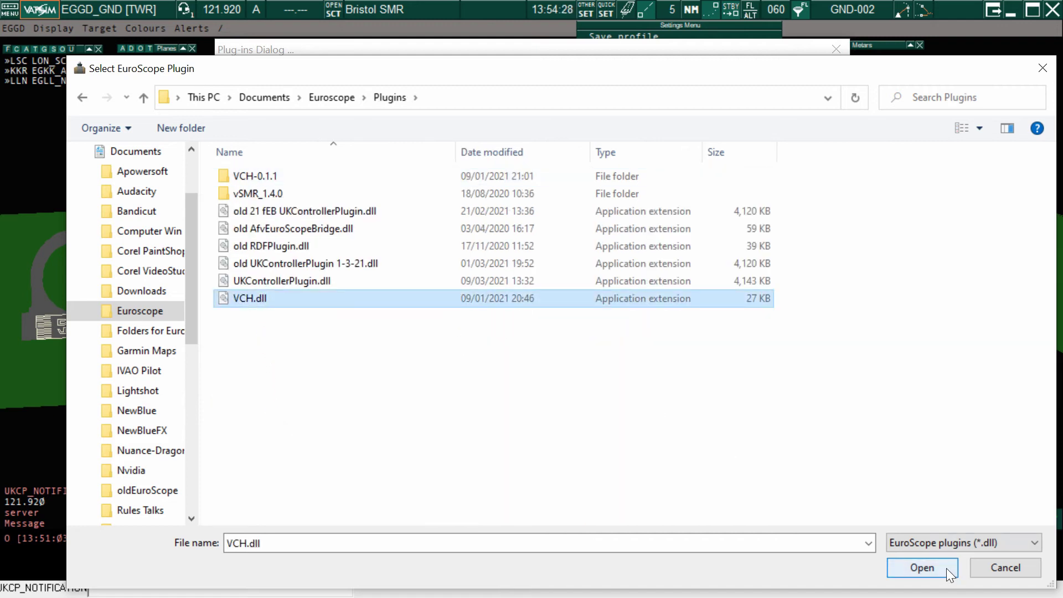
left_click(945, 568)
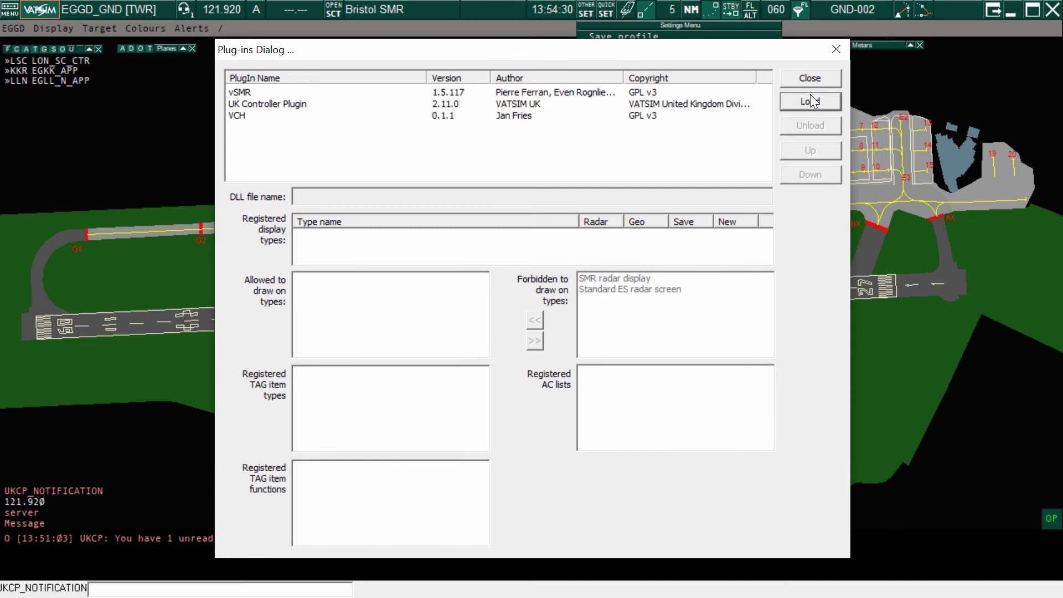
Load the AfvEuroScopeBridge.dll and RDFPlugin.dll plug-ins from the controller pack's UK\Data\Plugin folder.
left_click(810, 100)
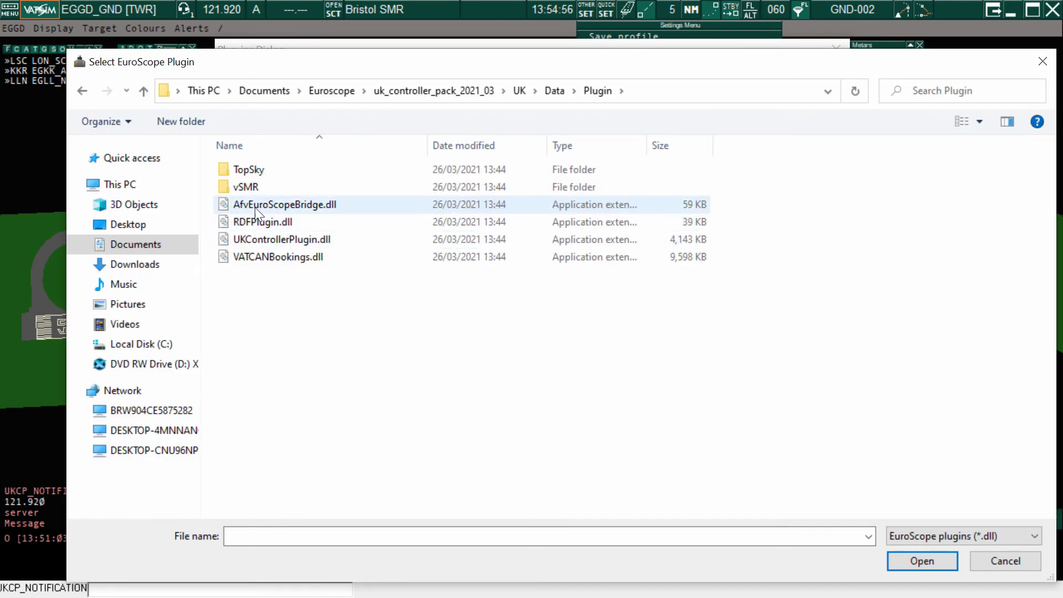
left_click(257, 205)
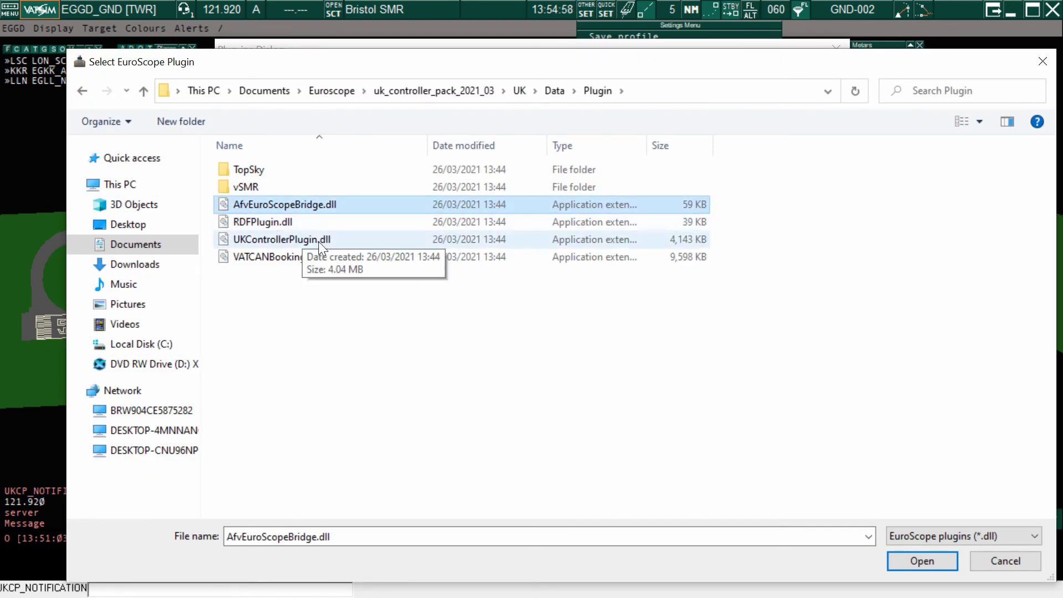
left_click(918, 559)
left_click(801, 100)
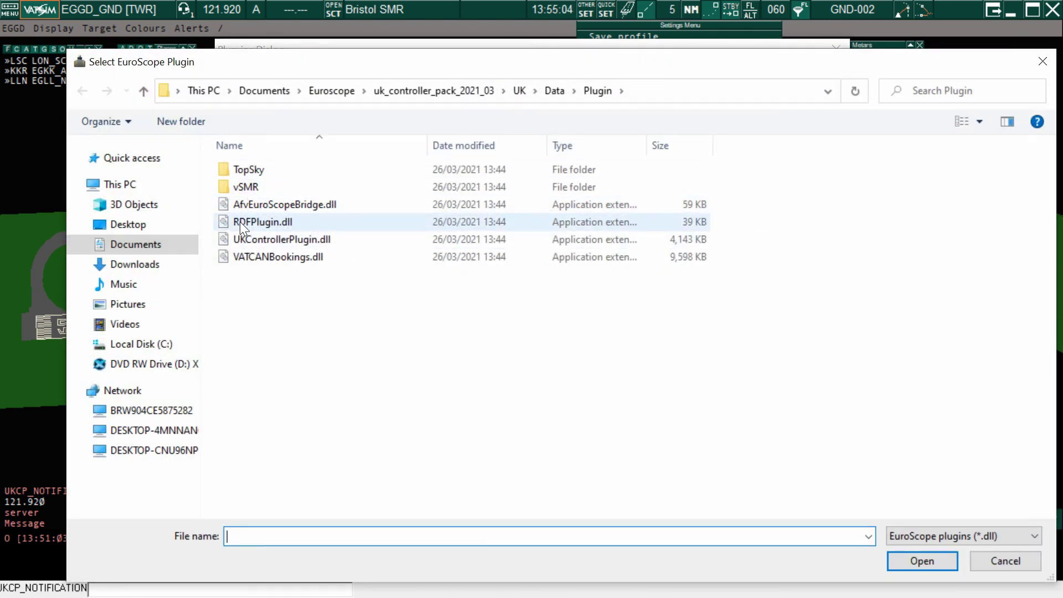
left_click(240, 221)
left_click(940, 563)
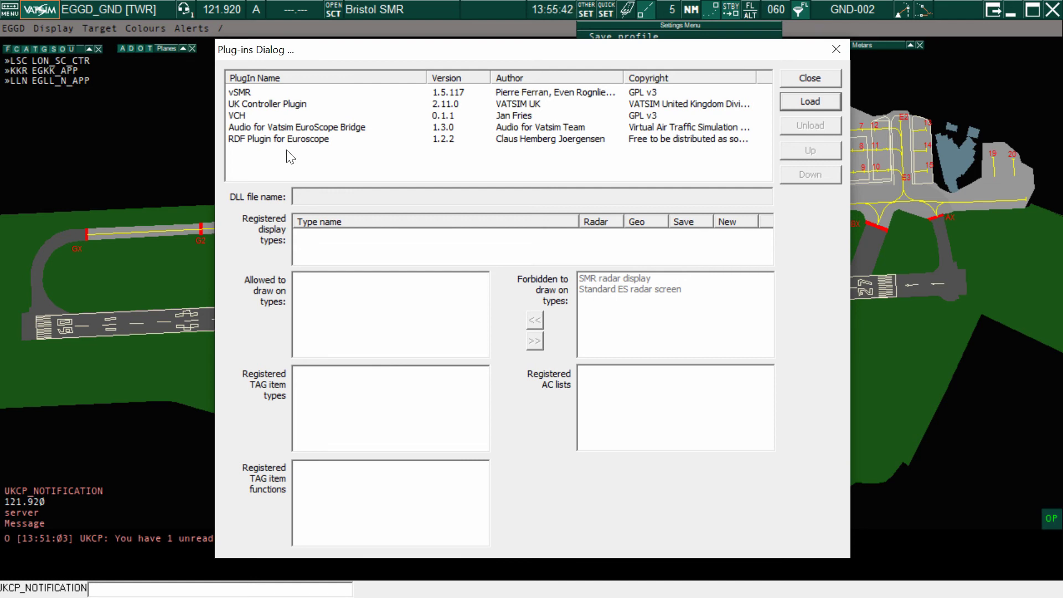
Allow vSMR to draw on the Standard ES radar screen, and check the UK Controller Plugin's drawing permissions.
left_click(241, 93)
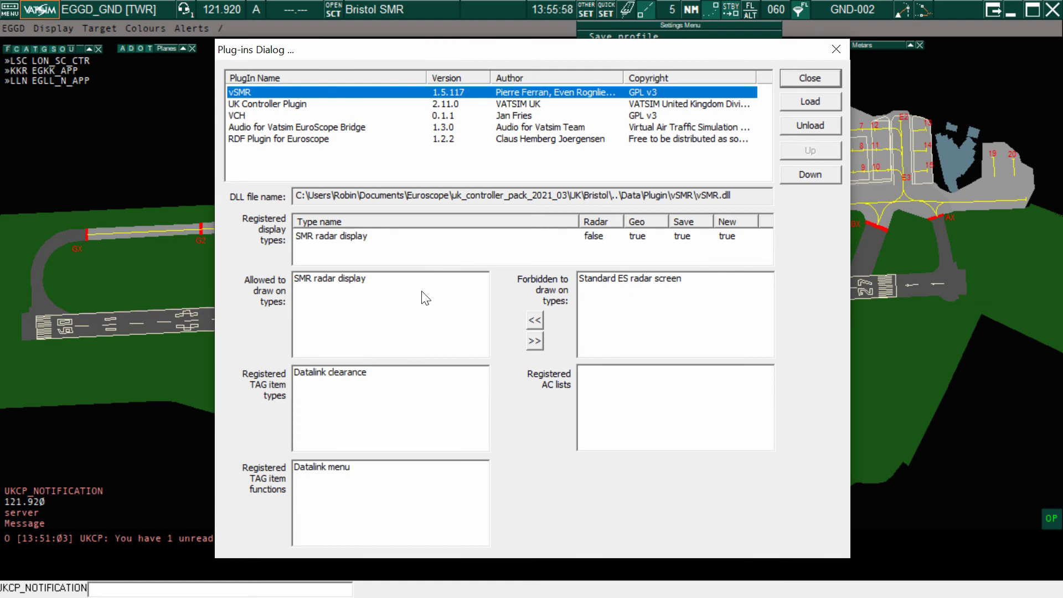
left_click(607, 281)
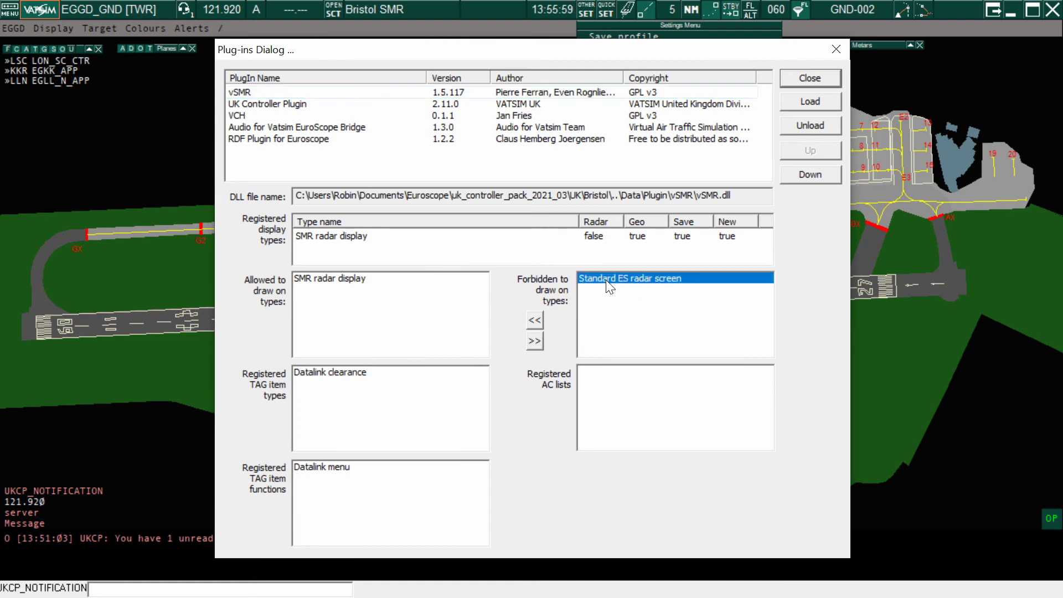
left_click(535, 321)
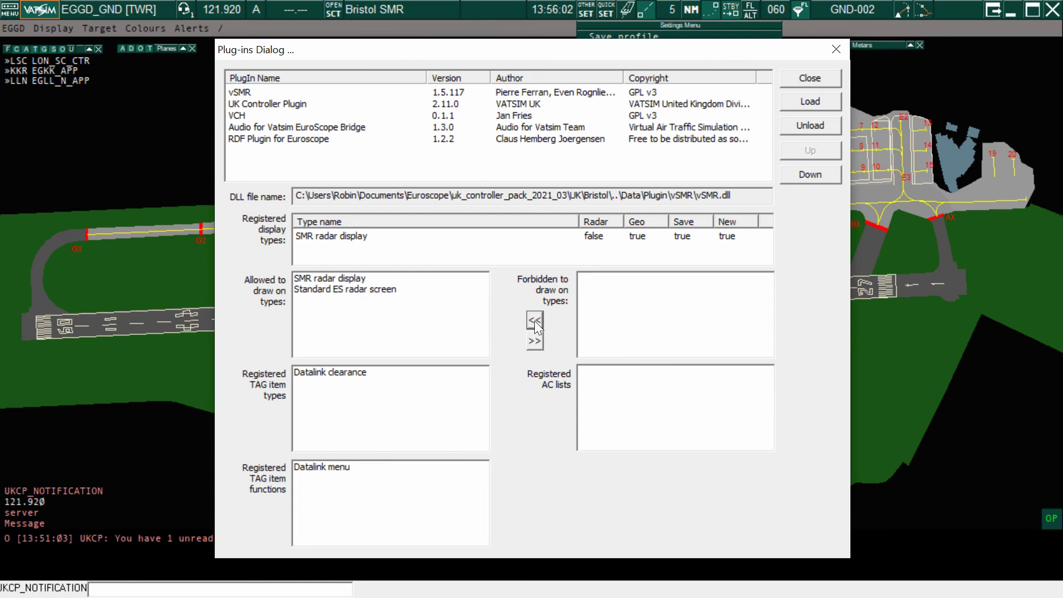
left_click(269, 105)
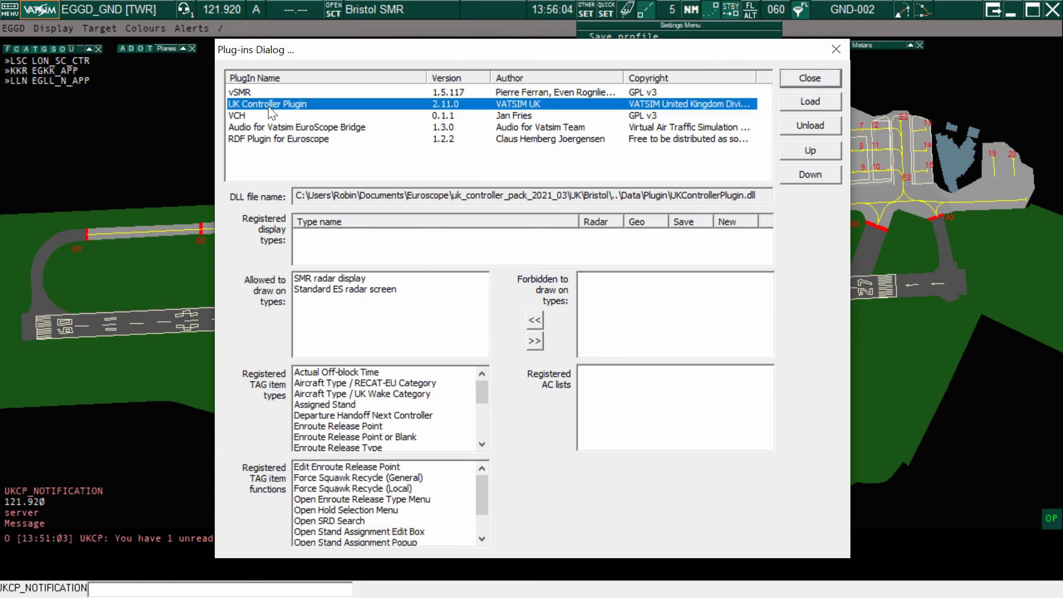
Allow the VCH plug-in to draw on both the SMR radar display and the Standard ES radar screen.
left_click(238, 118)
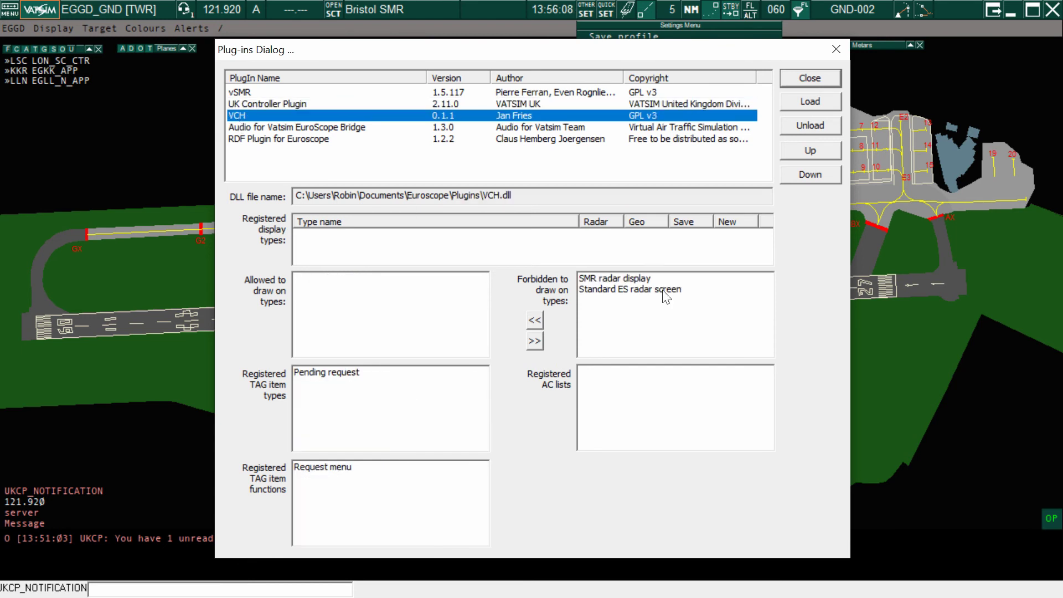
left_click(632, 279)
left_click(536, 320)
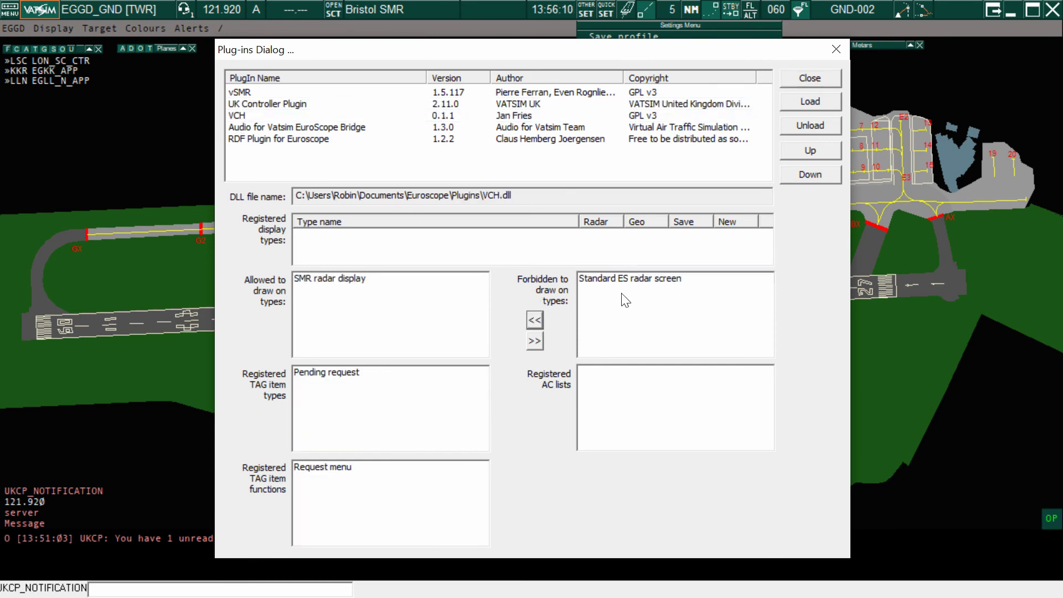
left_click(535, 320)
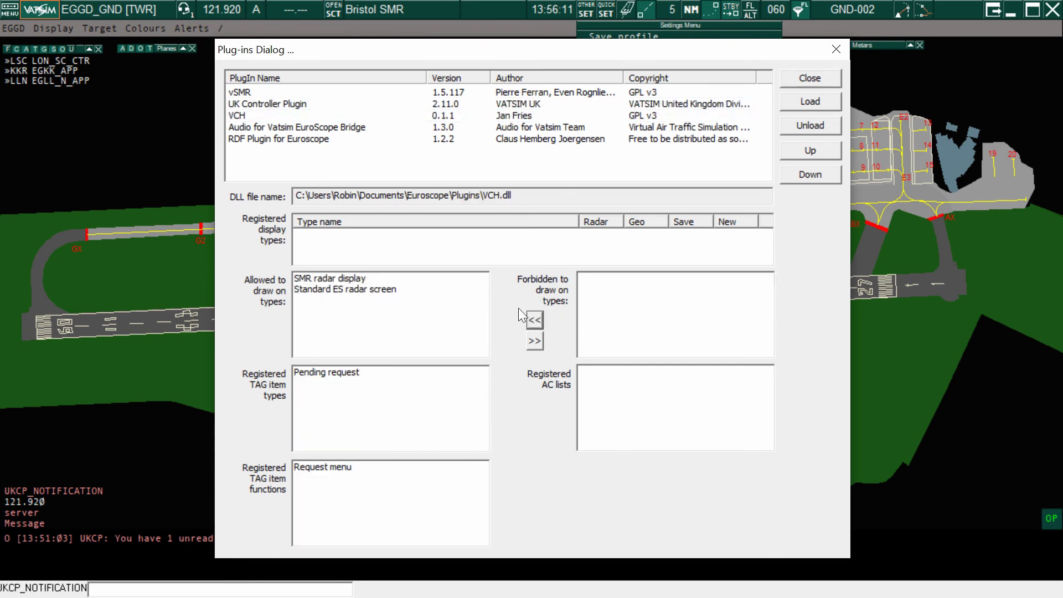
Allow the Audio for Vatsim EuroScope Bridge to draw on the SMR radar display and the Standard ES radar screen.
left_click(330, 129)
left_click(628, 280)
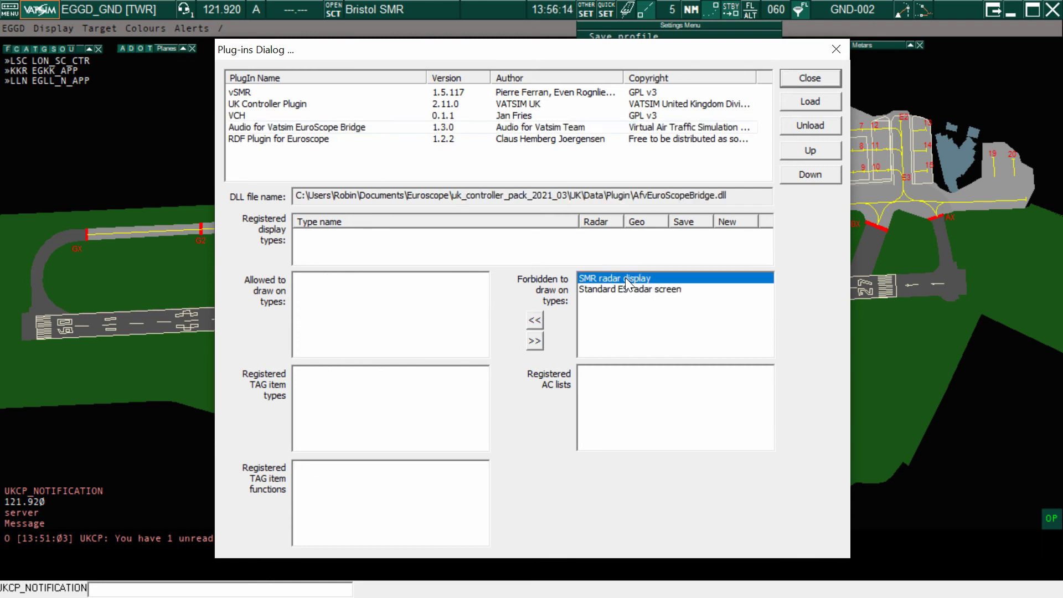
left_click(537, 320)
left_click(639, 279)
left_click(533, 323)
Allow the RDF Plugin for Euroscope to draw on the SMR radar display and the Standard ES radar screen.
left_click(293, 137)
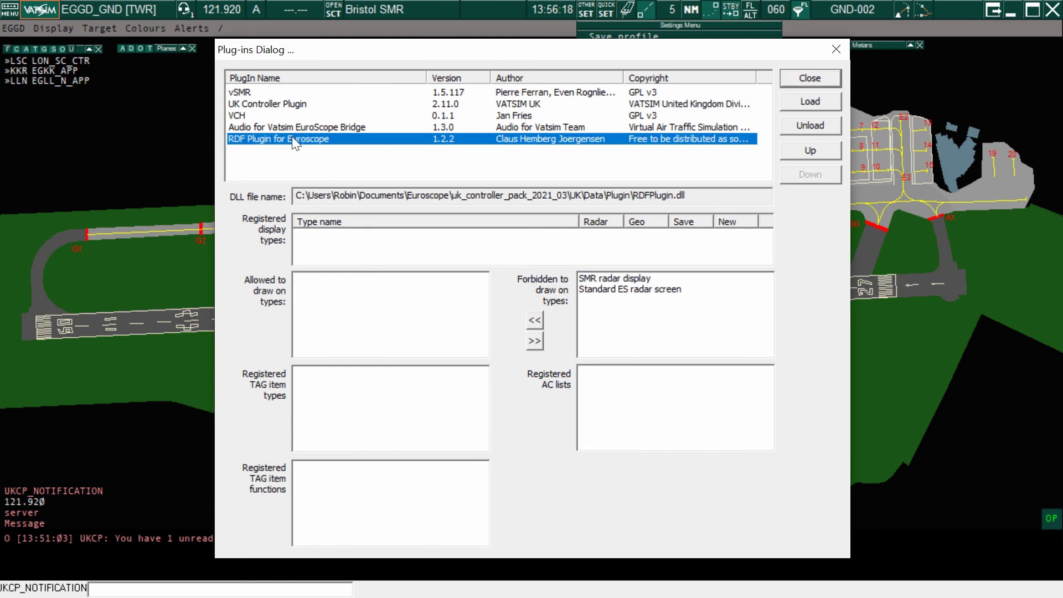
left_click(612, 278)
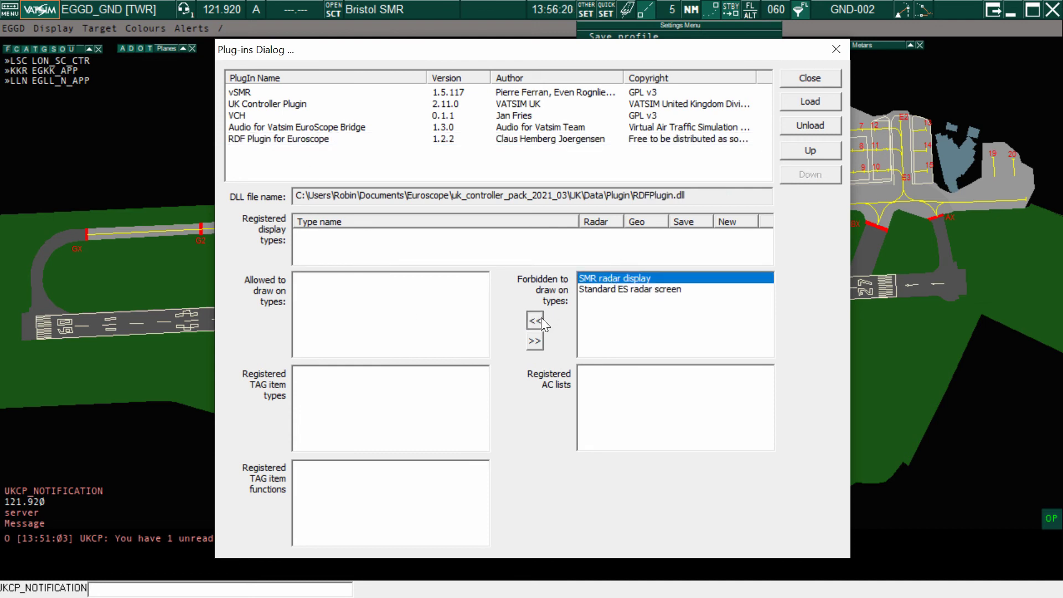
left_click(540, 317)
left_click(537, 320)
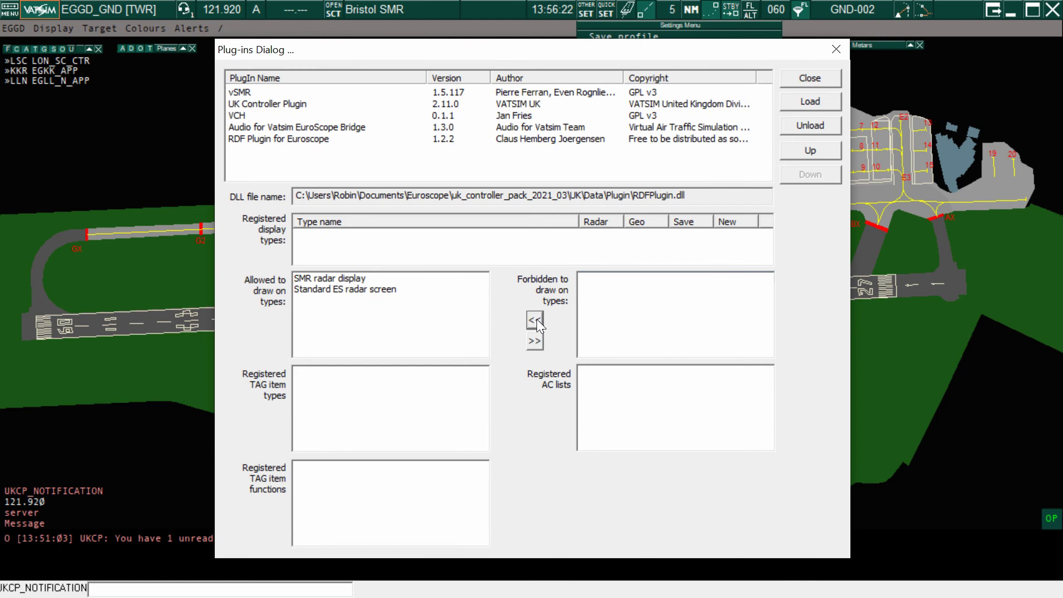
Check the allowed drawing types of all five loaded plug-ins, and close the plug-in settings.
left_click(250, 93)
left_click(247, 109)
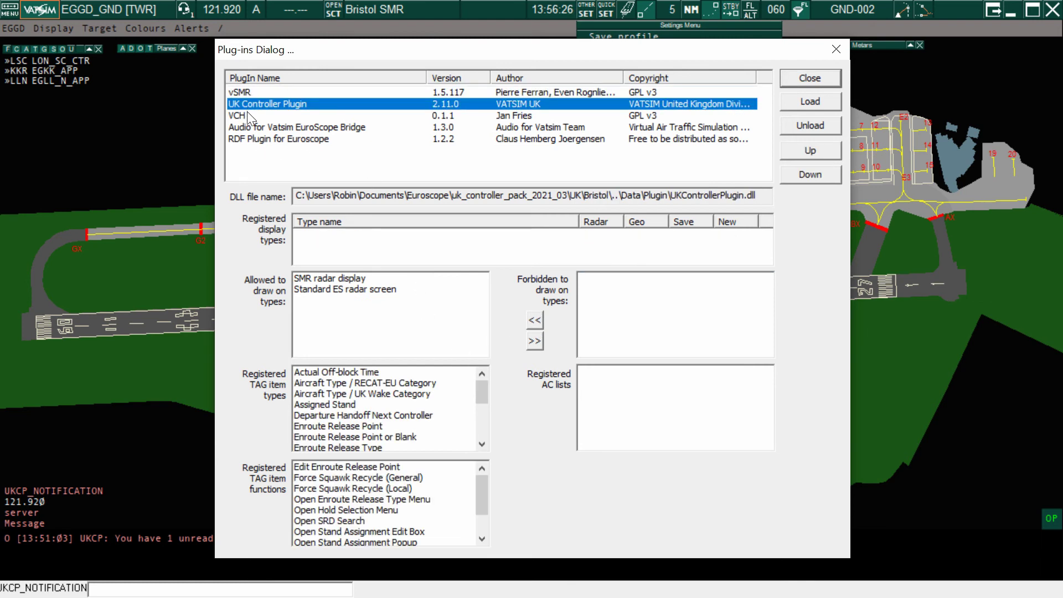
left_click(248, 117)
left_click(248, 126)
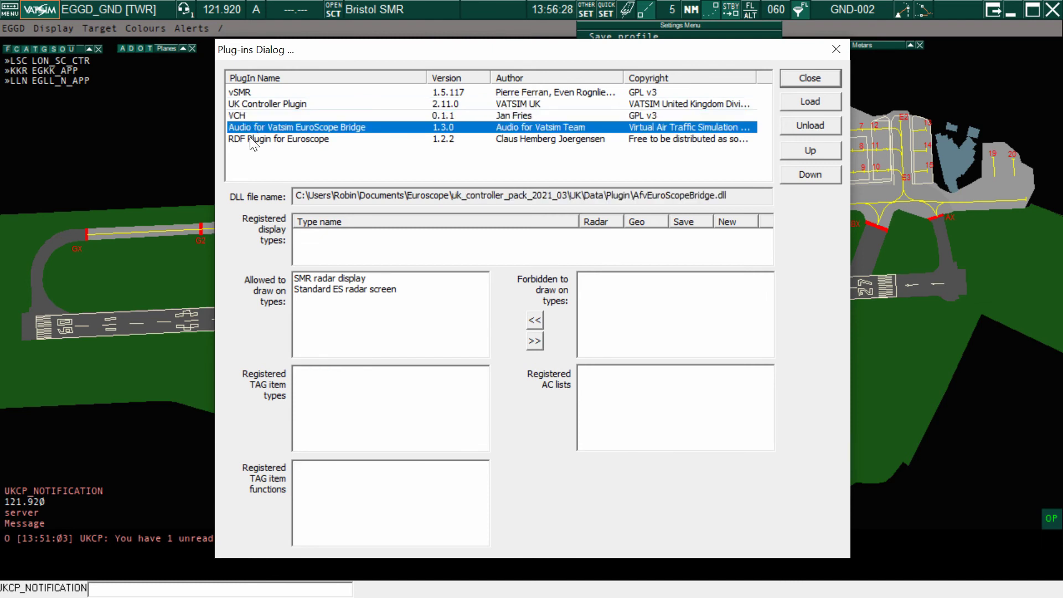
left_click(282, 140)
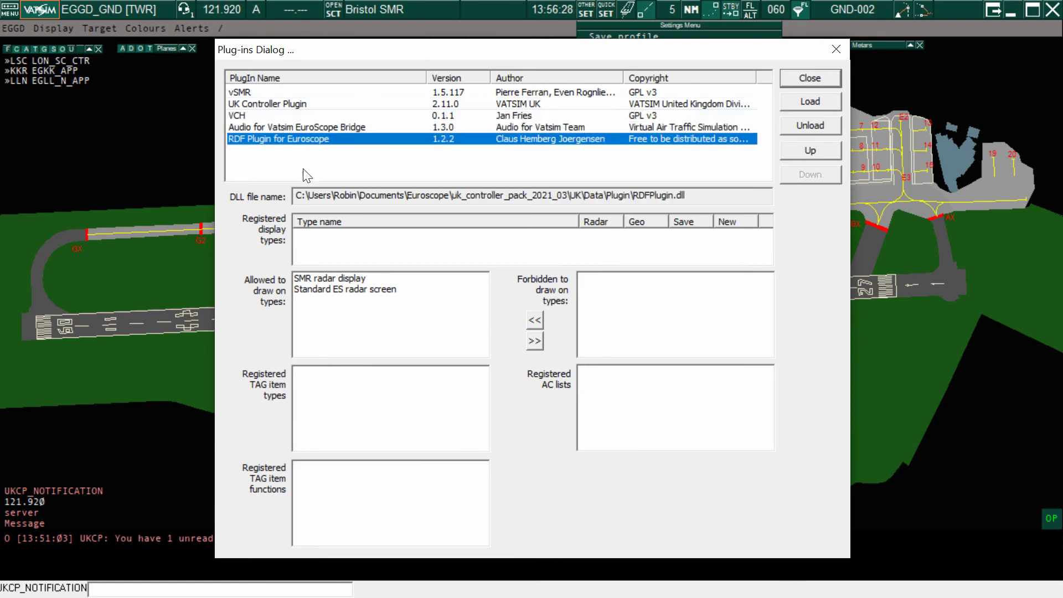
left_click(798, 79)
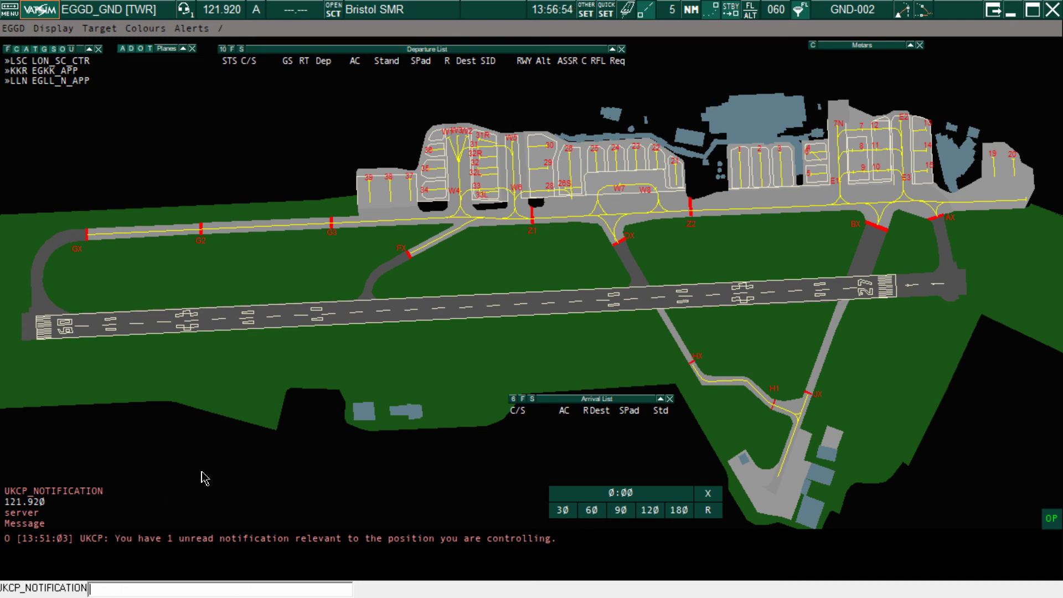
Set the visibility centre to Bristol with the command .vis EGGD.
type(".vis EGGD")
key("Return")
Open the list of display profiles for the SMR display.
left_click(58, 32)
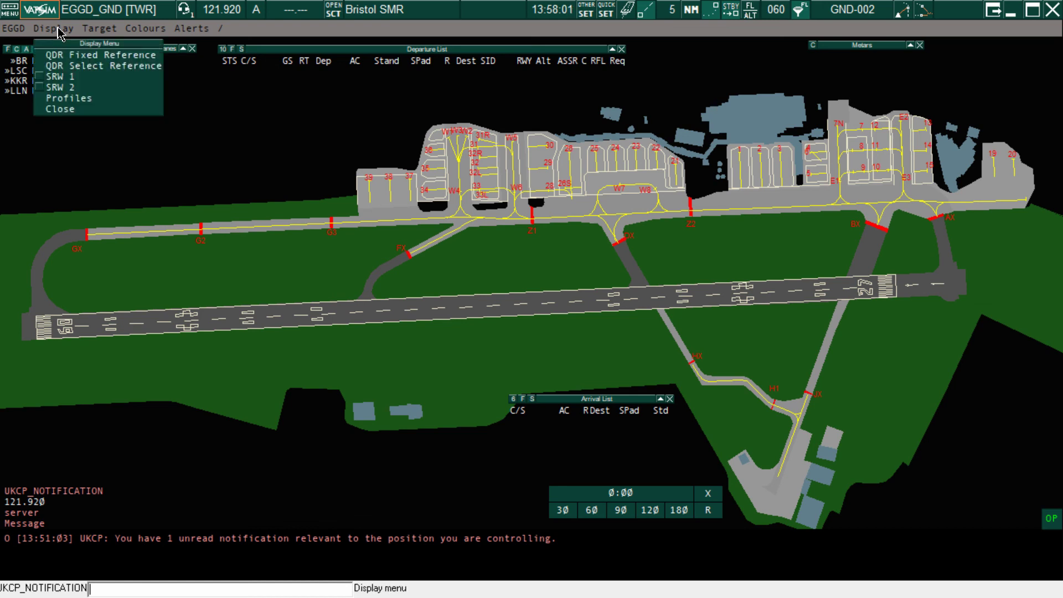
left_click(67, 98)
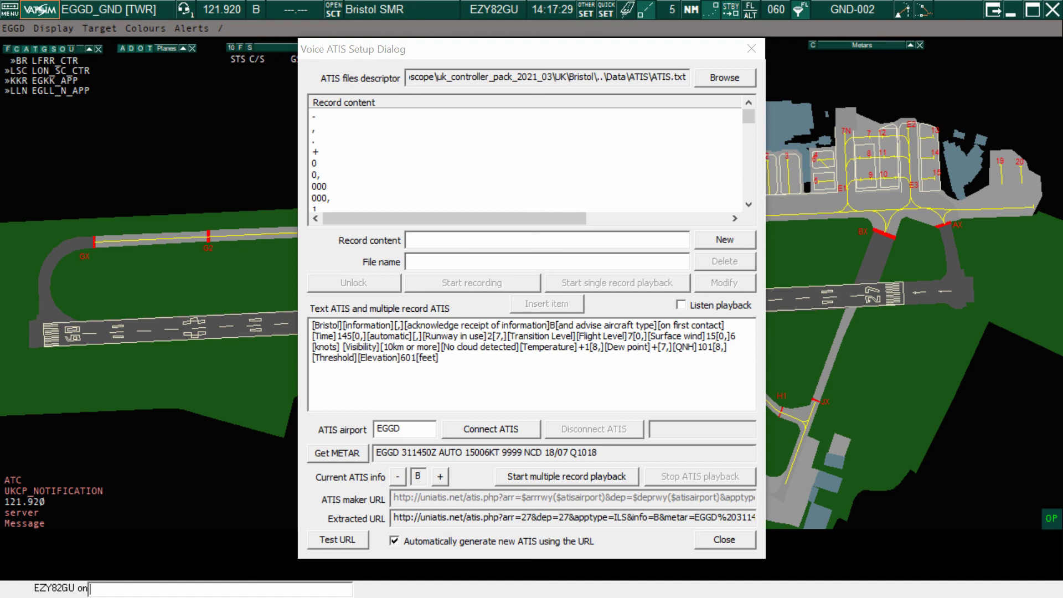
Fetch the EGGD METAR and test the ATIS URL in the voice ATIS setup.
left_click(353, 455)
left_click(352, 540)
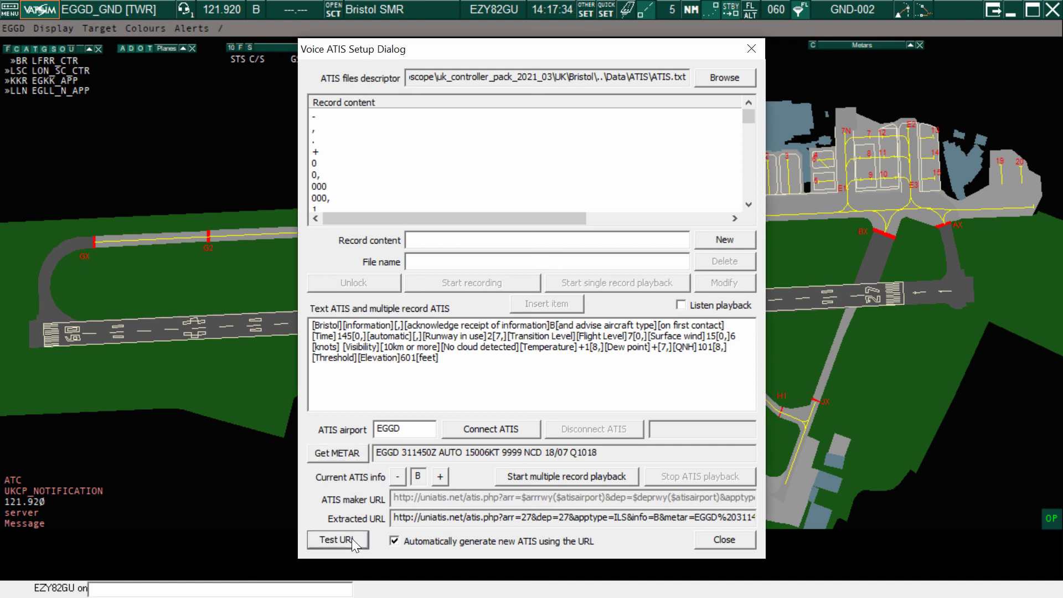
Switch automatic ATIS generation using the URL off and back on, and connect the EGGD ATIS.
left_click(396, 540)
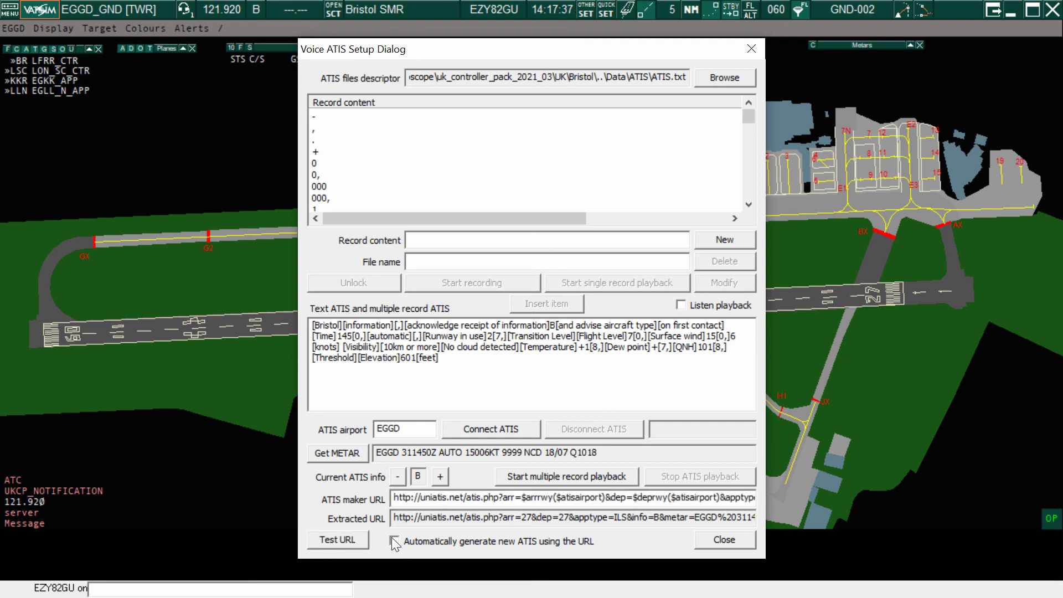
left_click(393, 540)
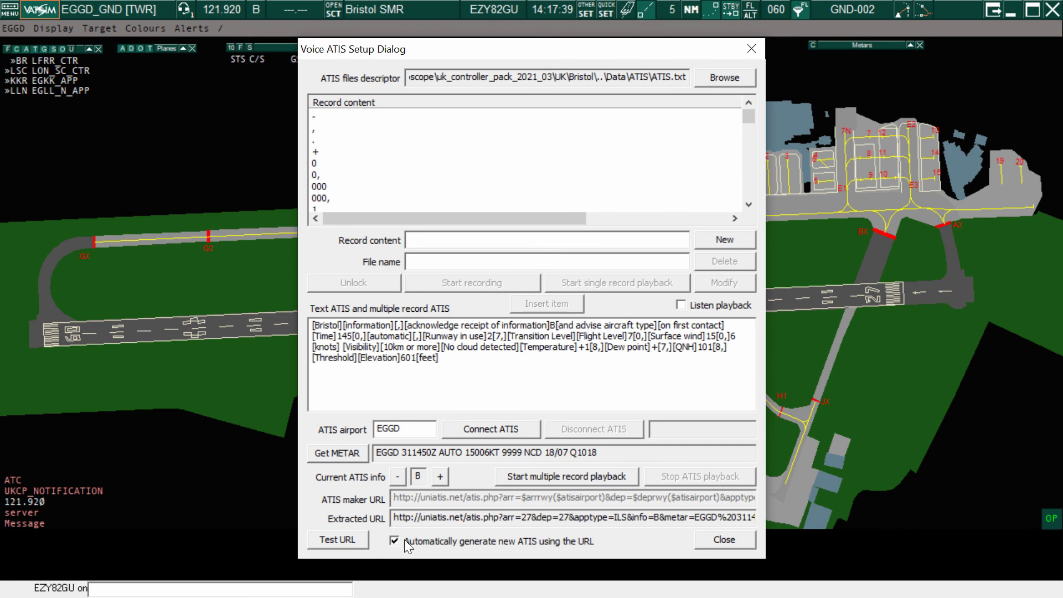
left_click(478, 426)
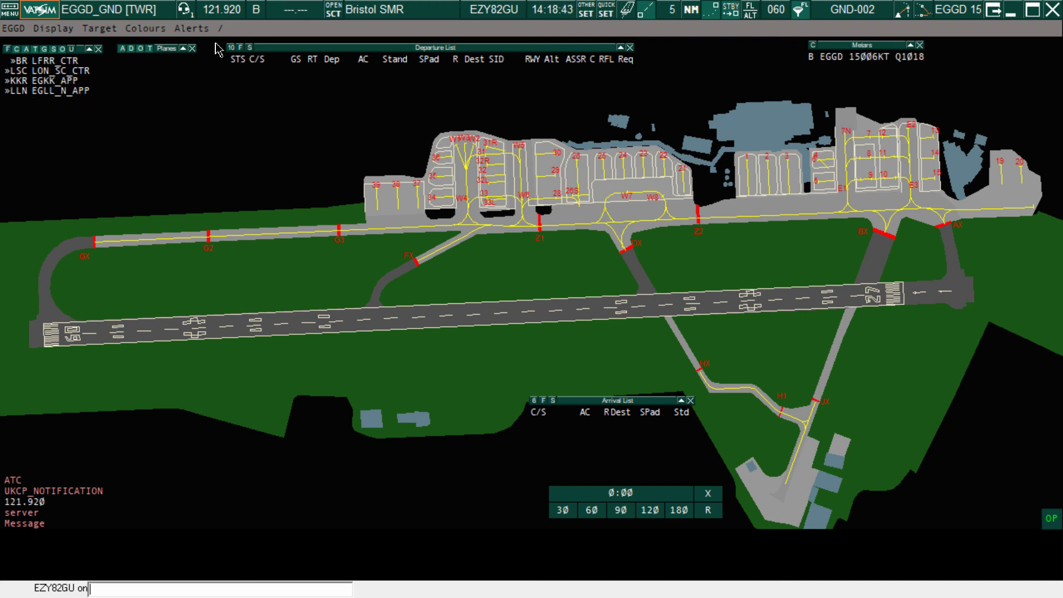
Disconnect and reconnect the EGGD ATIS in the voice ATIS setup, and close the dialog.
left_click(257, 10)
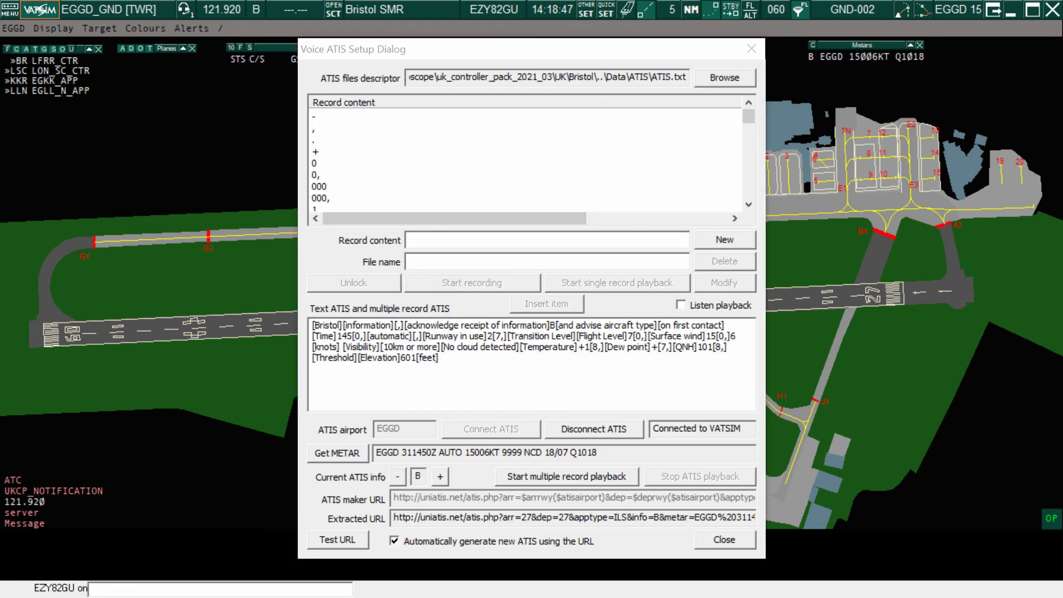
left_click(567, 427)
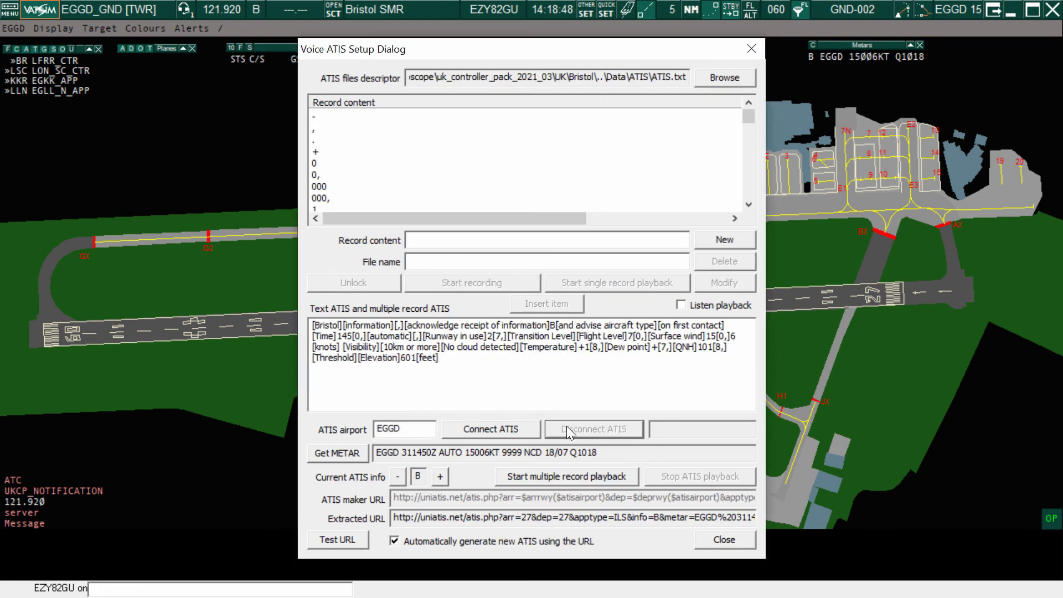
left_click(487, 433)
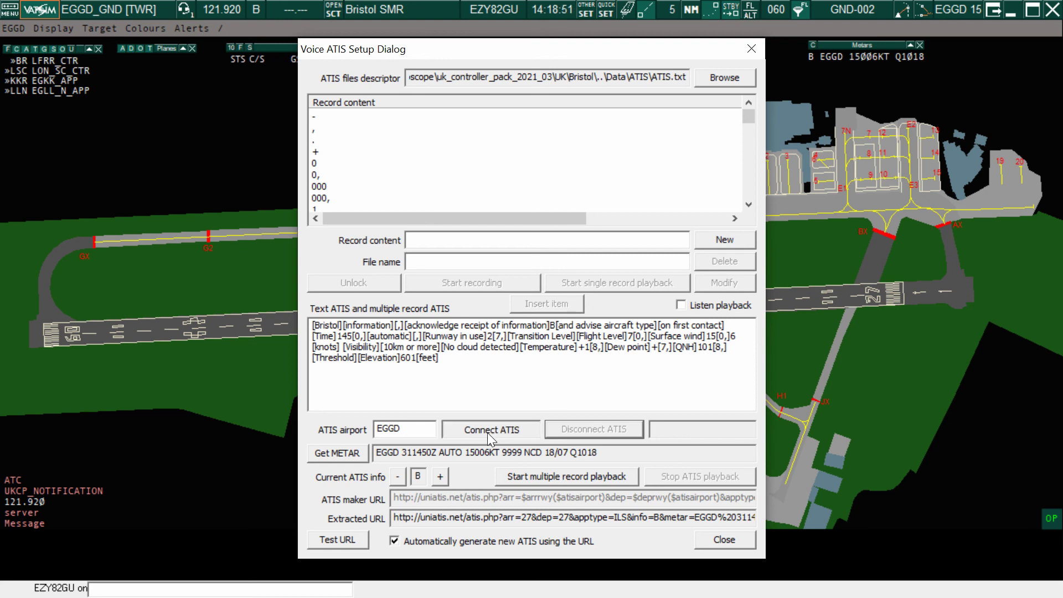
left_click(723, 539)
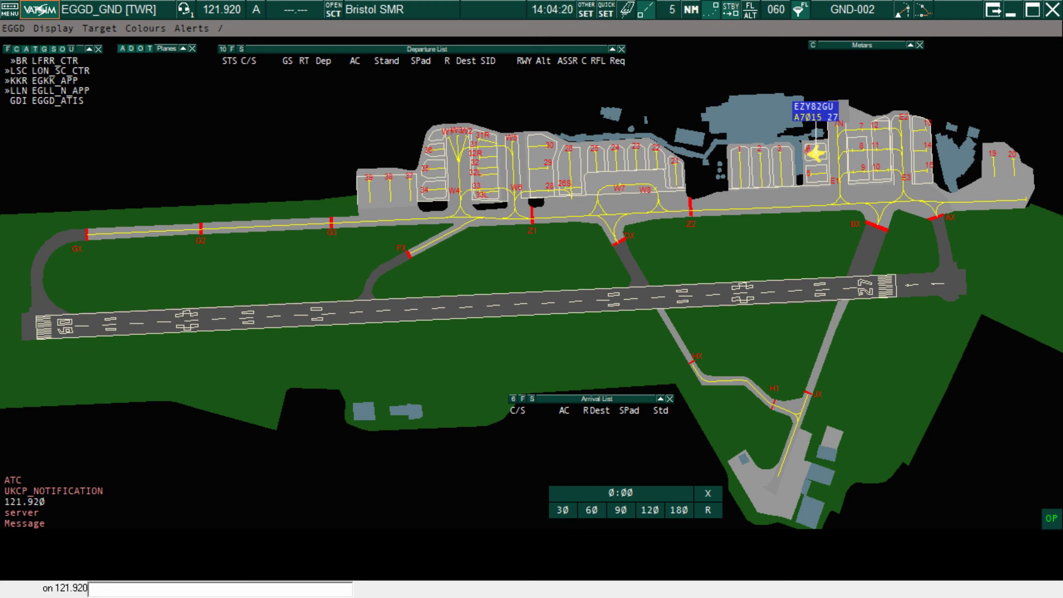
Bring the Audio For VATSIM window over the radar display to check the EGGD_GND transmit and receive settings, and move it away again.
left_click_drag(0, 316, 438, 282)
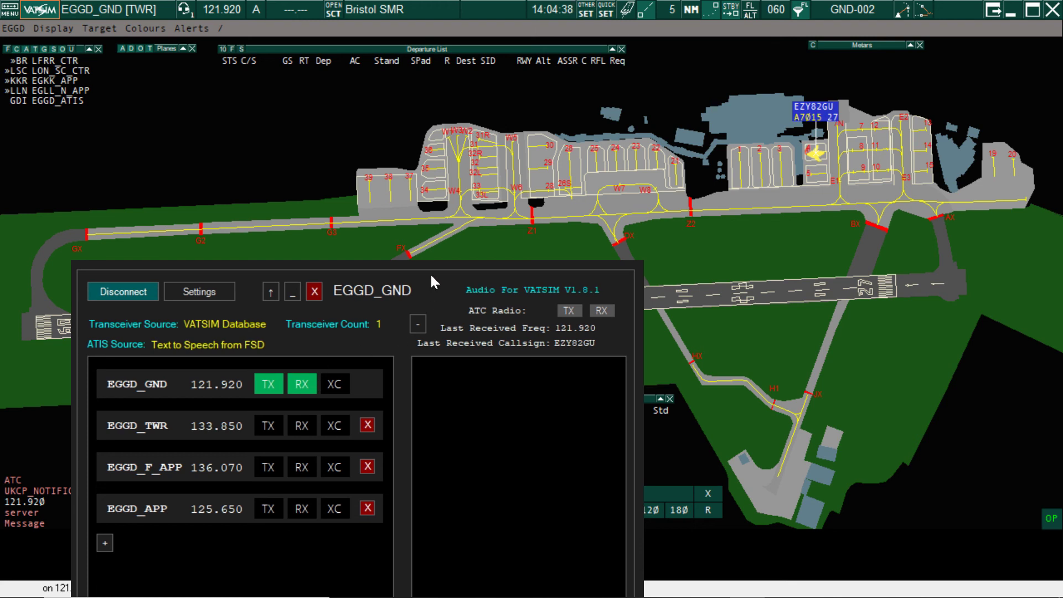
left_click_drag(430, 273, 0, 332)
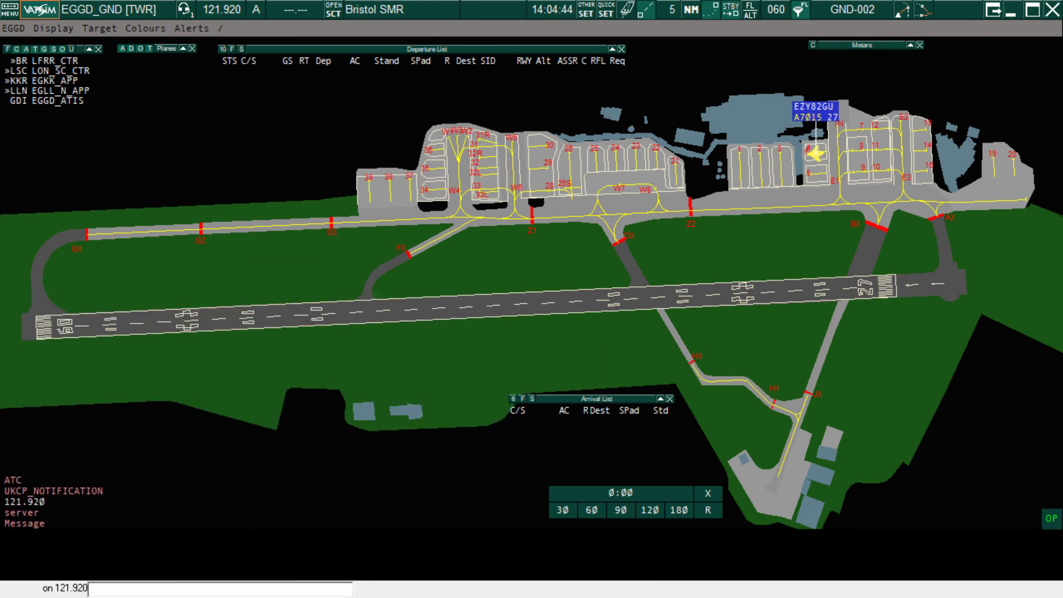